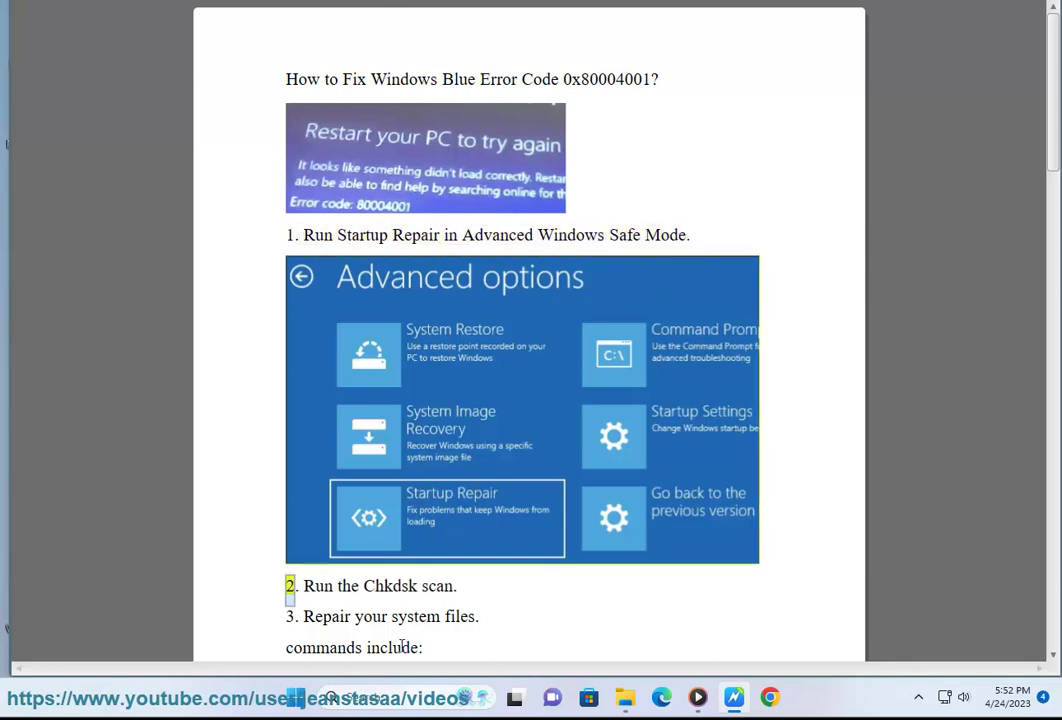
# Step: Open System Configuration and enable Safe boot with the Minimal option in the boot settings
pyautogui.click(400, 697)
pyautogui.write('msc')
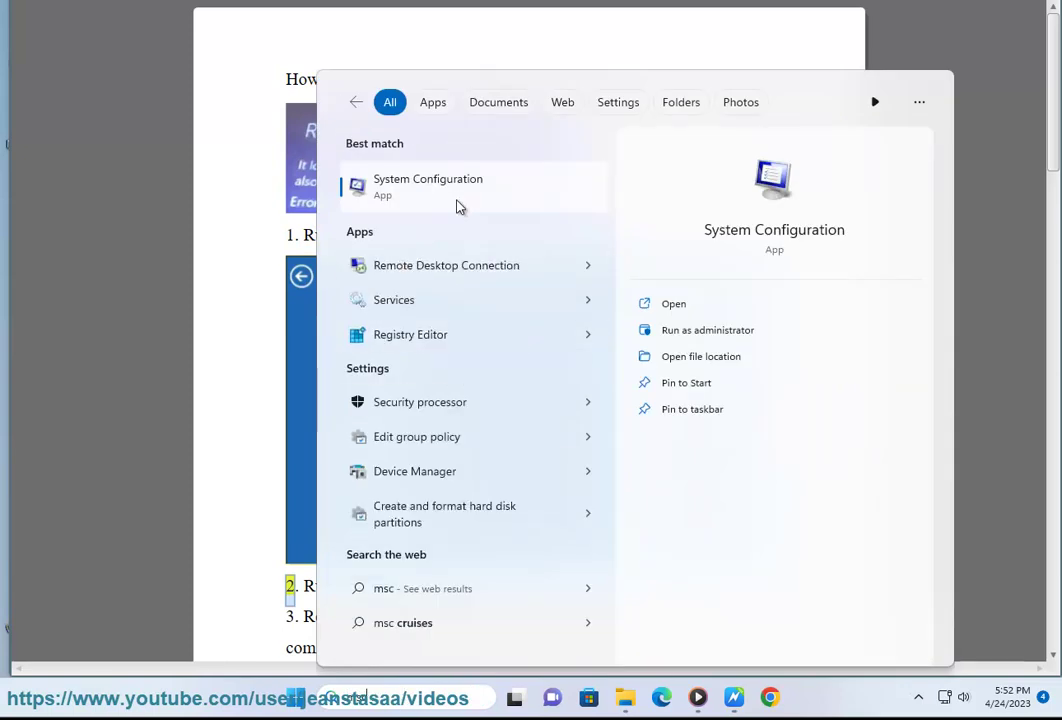
pyautogui.click(462, 202)
pyautogui.click(360, 182)
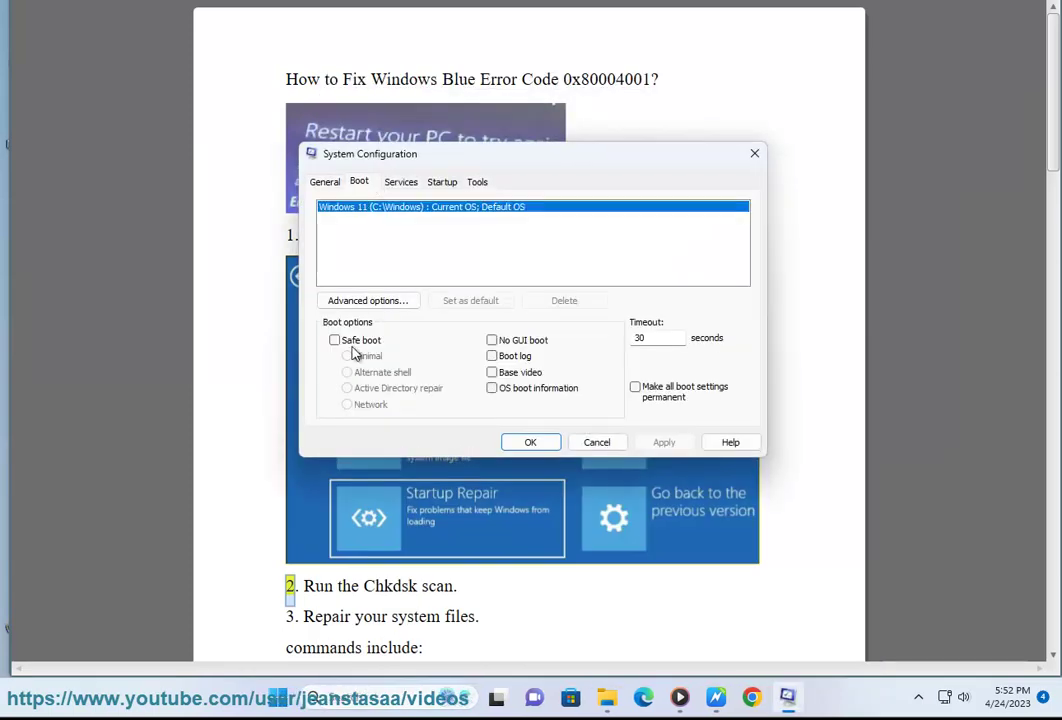
pyautogui.click(351, 340)
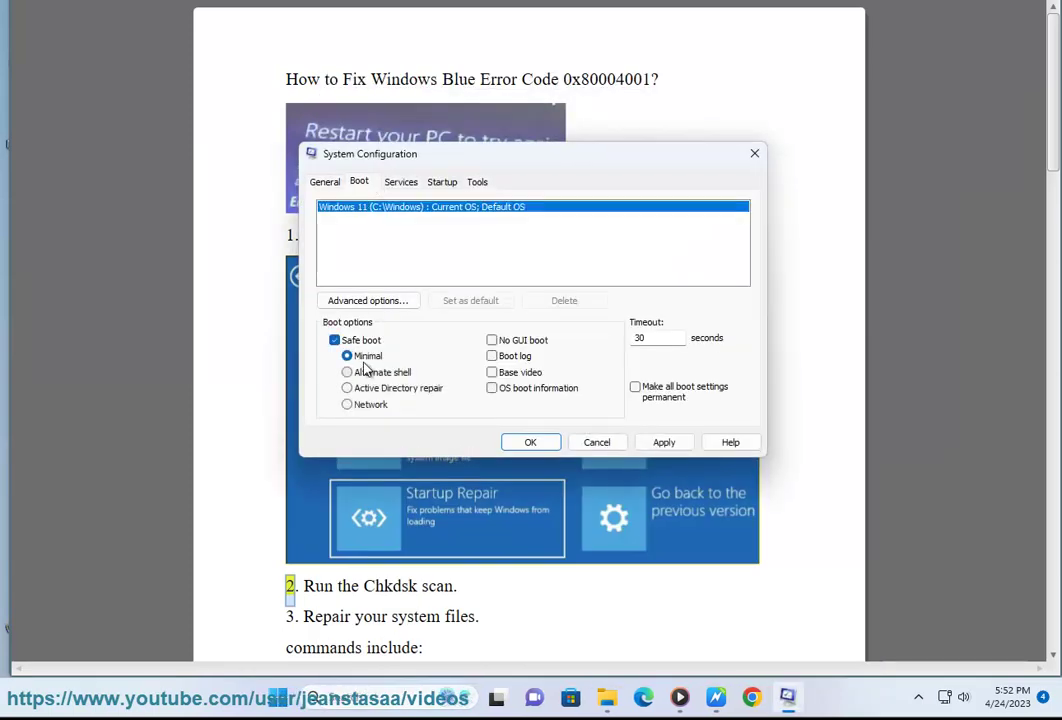
pyautogui.click(530, 442)
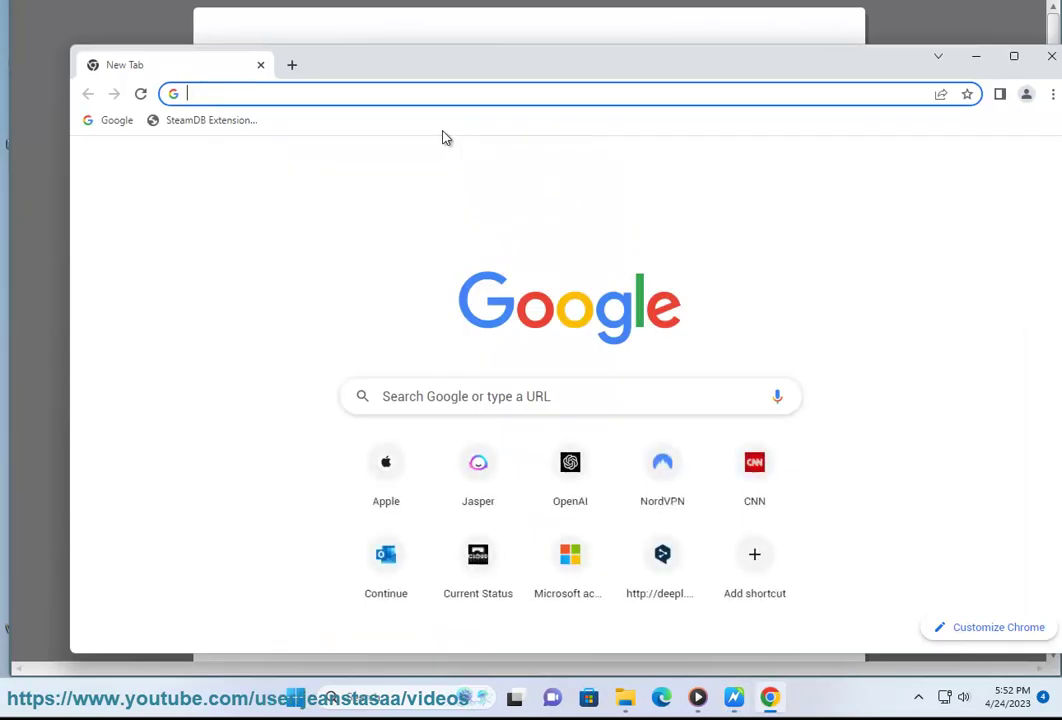
# Step: Search Google in Chrome for "advanced windows safe mode" and highlight the featured answer
pyautogui.write('ad')
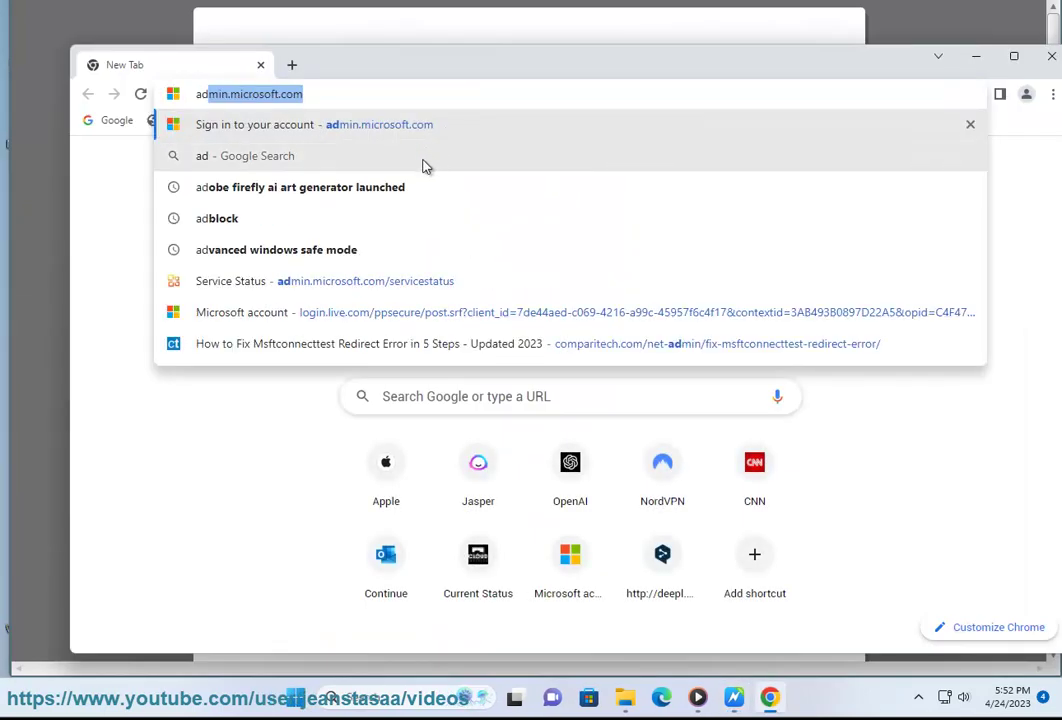
pyautogui.click(363, 252)
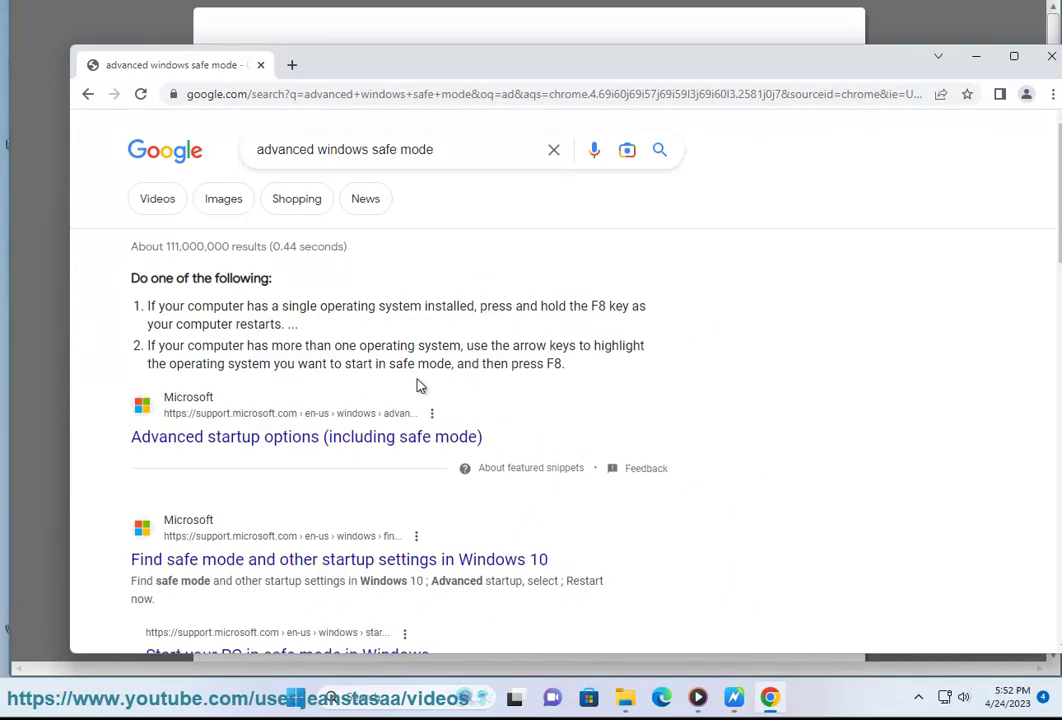
pyautogui.moveTo(519, 438); pyautogui.dragTo(120, 278)
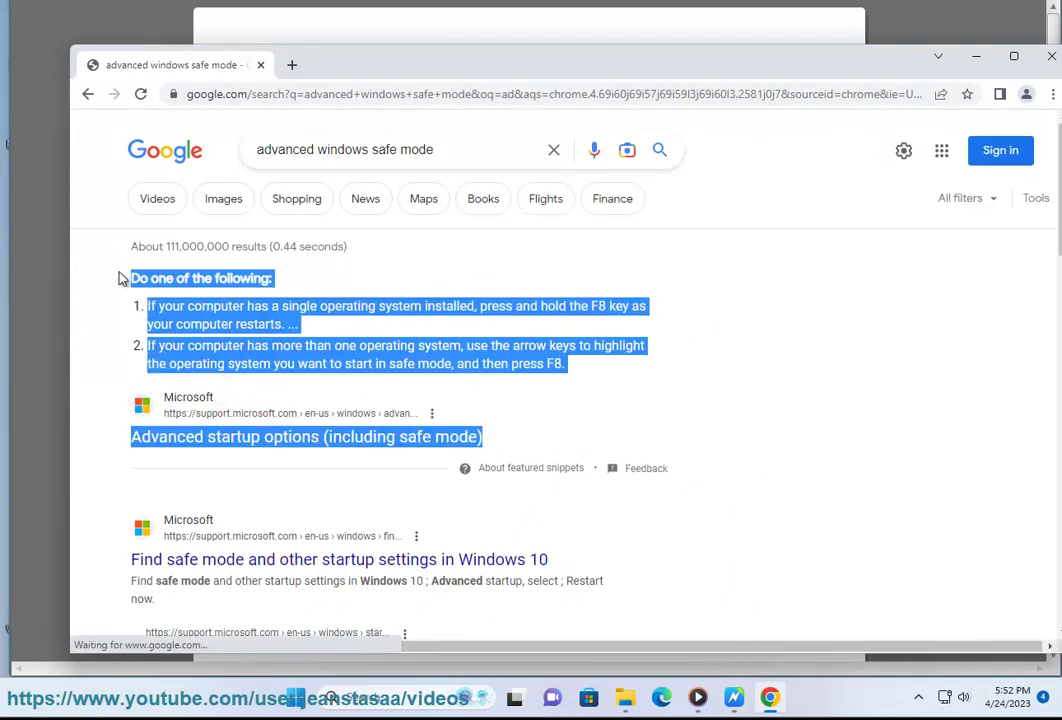
# Step: Highlight the Microsoft support results on safe mode and startup settings, and minimize the browser
pyautogui.scroll(-3, 533, 457)
pyautogui.moveTo(558, 395); pyautogui.dragTo(87, 400)
pyautogui.scroll(-2, 524, 552)
pyautogui.moveTo(455, 540); pyautogui.dragTo(130, 311)
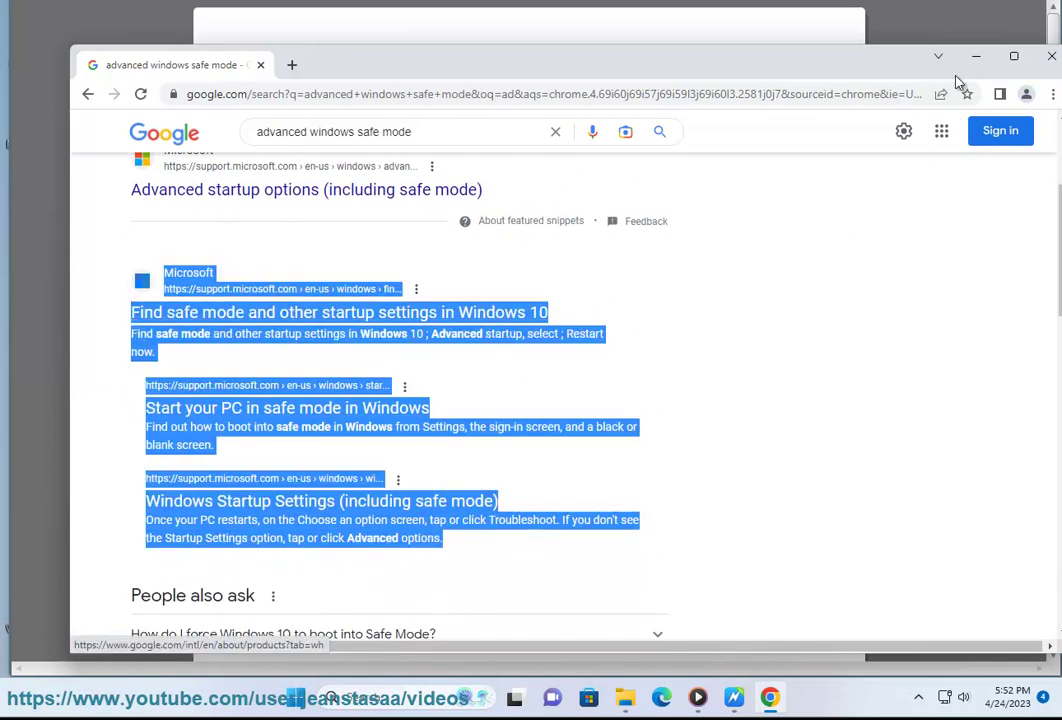
pyautogui.click(977, 58)
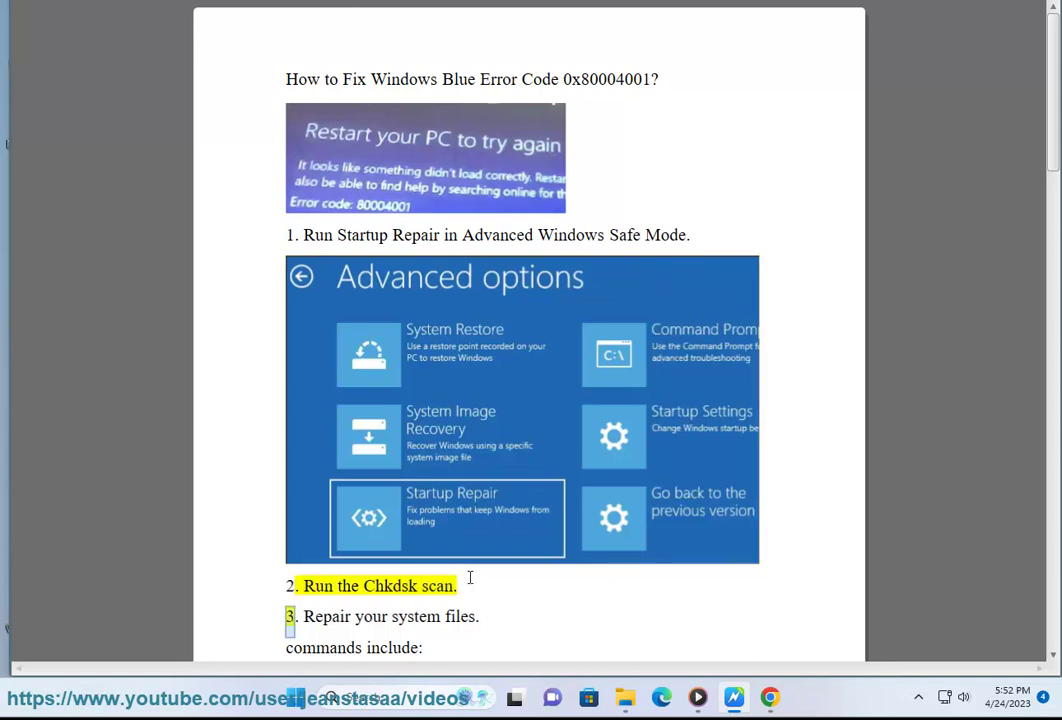
# Step: Open Command Prompt as administrator and enter the Chkdsk command
pyautogui.click(393, 684)
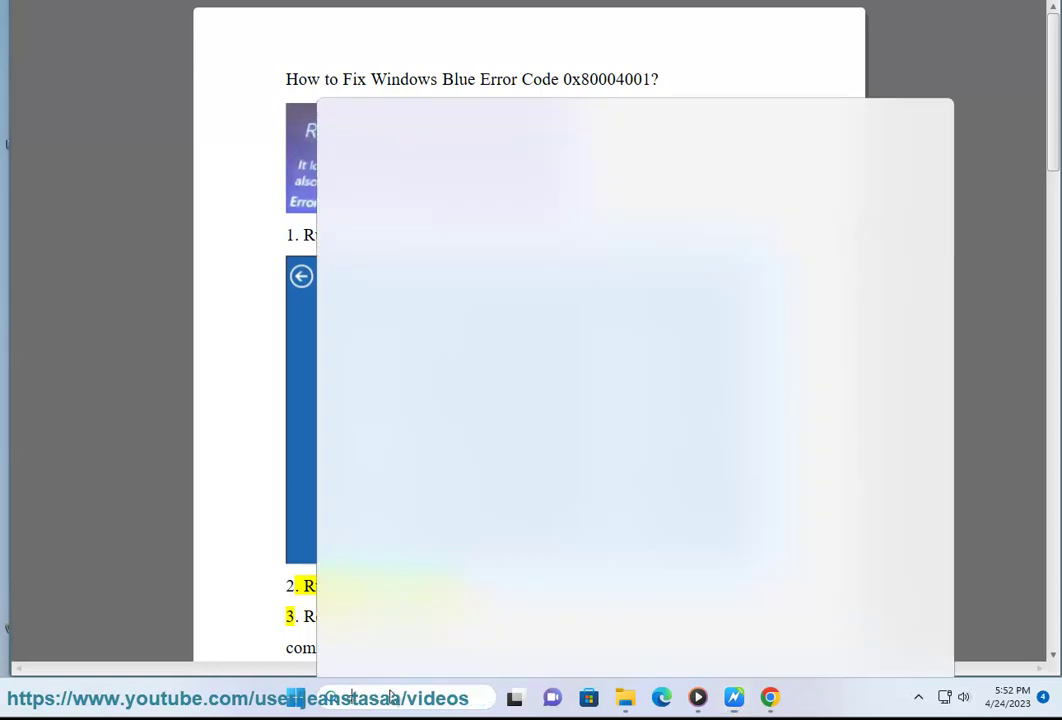
pyautogui.write('c')
pyautogui.click(590, 268)
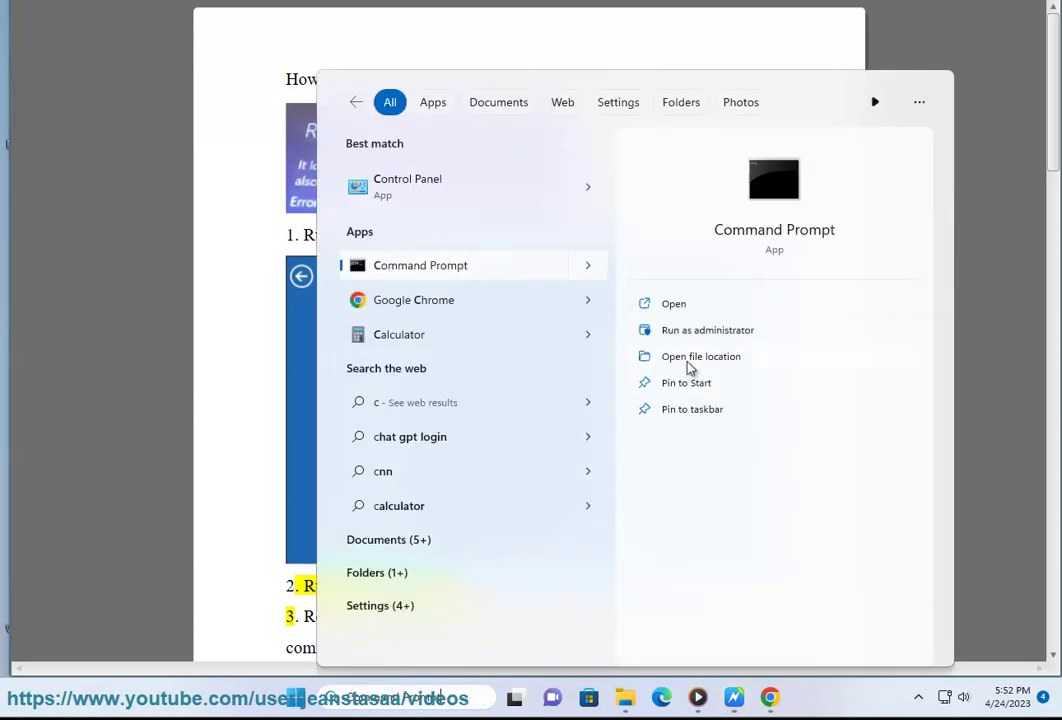
pyautogui.click(688, 331)
pyautogui.click(525, 440)
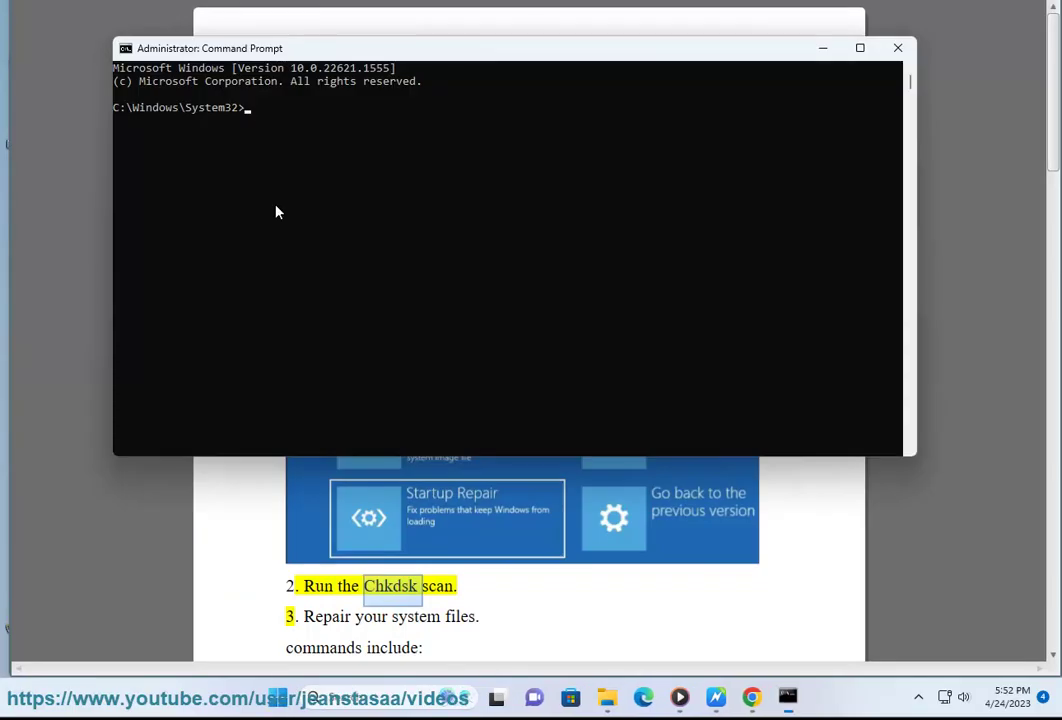
pyautogui.write('Chkdsk')
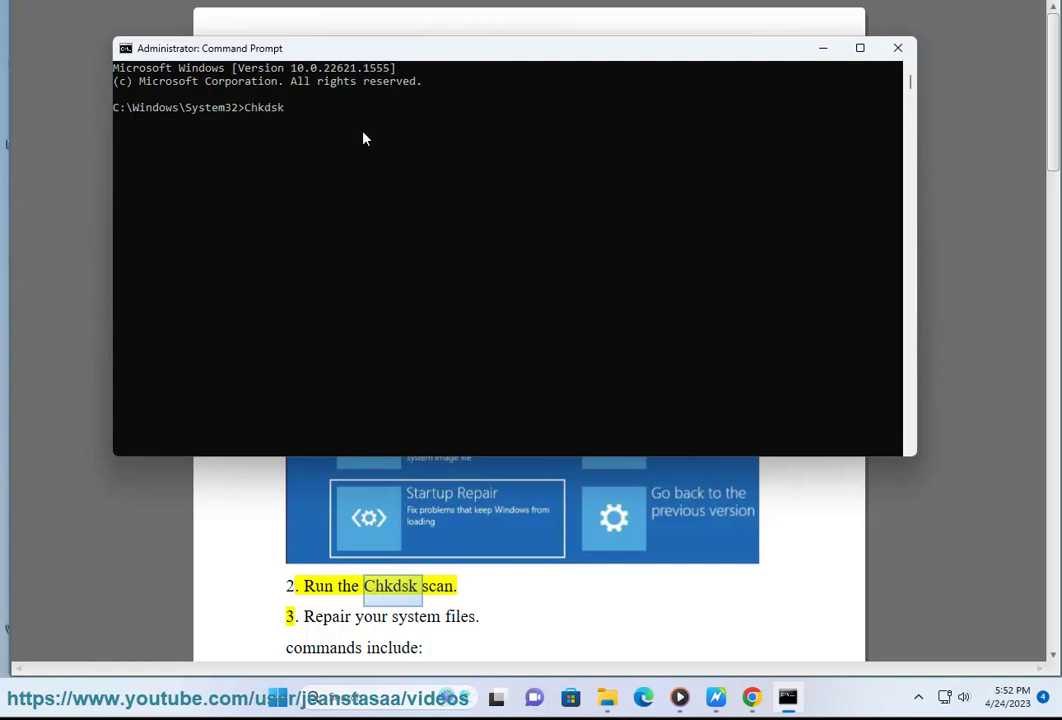
pyautogui.write(' /F C: Now press enter...')
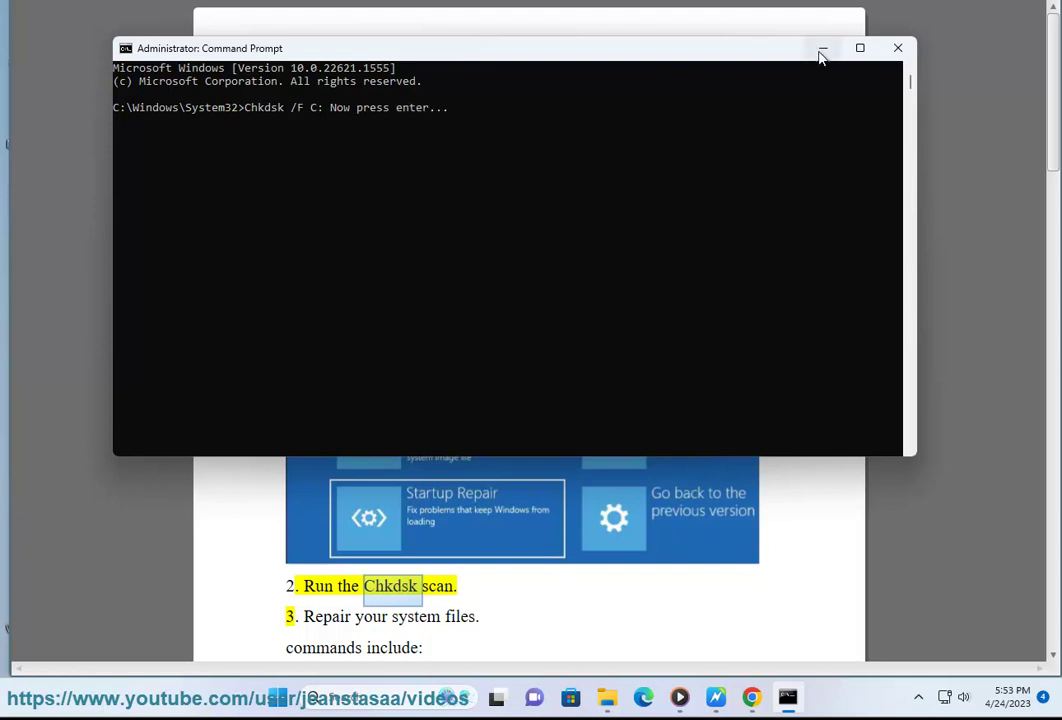
pyautogui.press('BackSpace')
pyautogui.press('BackSpace')
pyautogui.press('BackSpace')
pyautogui.press('BackSpace')
pyautogui.press('BackSpace')
pyautogui.press('BackSpace')
pyautogui.press('BackSpace')
pyautogui.press('BackSpace')
pyautogui.press('BackSpace')
pyautogui.press('BackSpace')
pyautogui.press('BackSpace')
pyautogui.press('BackSpace')
pyautogui.press('BackSpace')
pyautogui.press('BackSpace')
pyautogui.press('BackSpace')
pyautogui.press('BackSpace')
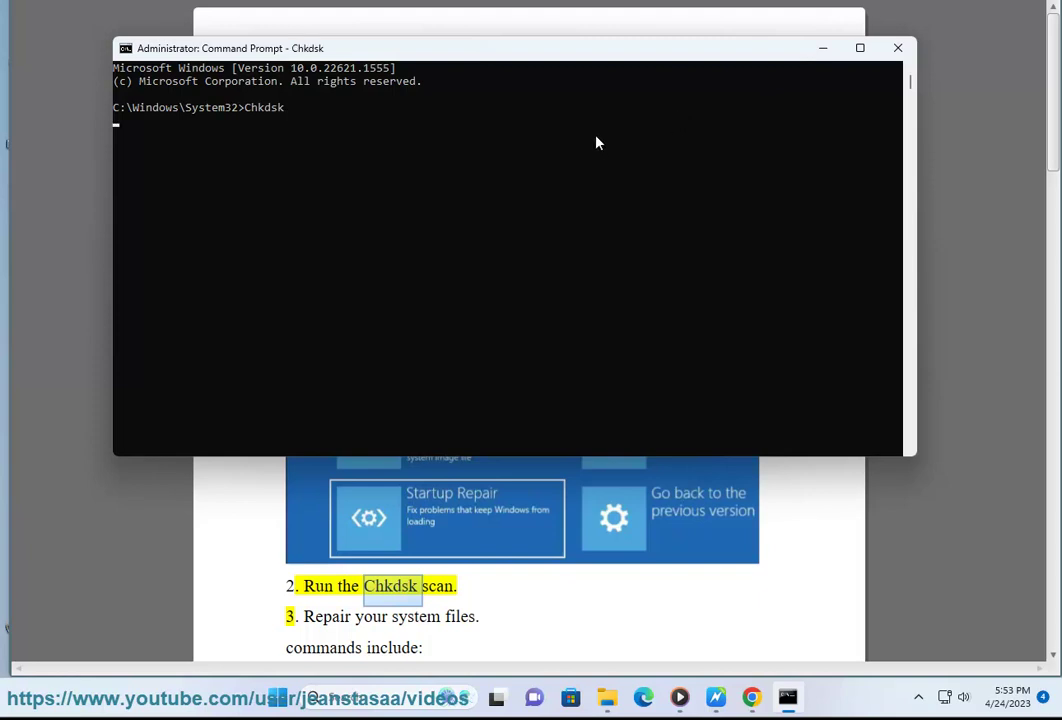
# Step: Check the system file repair commands in the document and return to the Chkdsk window
pyautogui.click(820, 50)
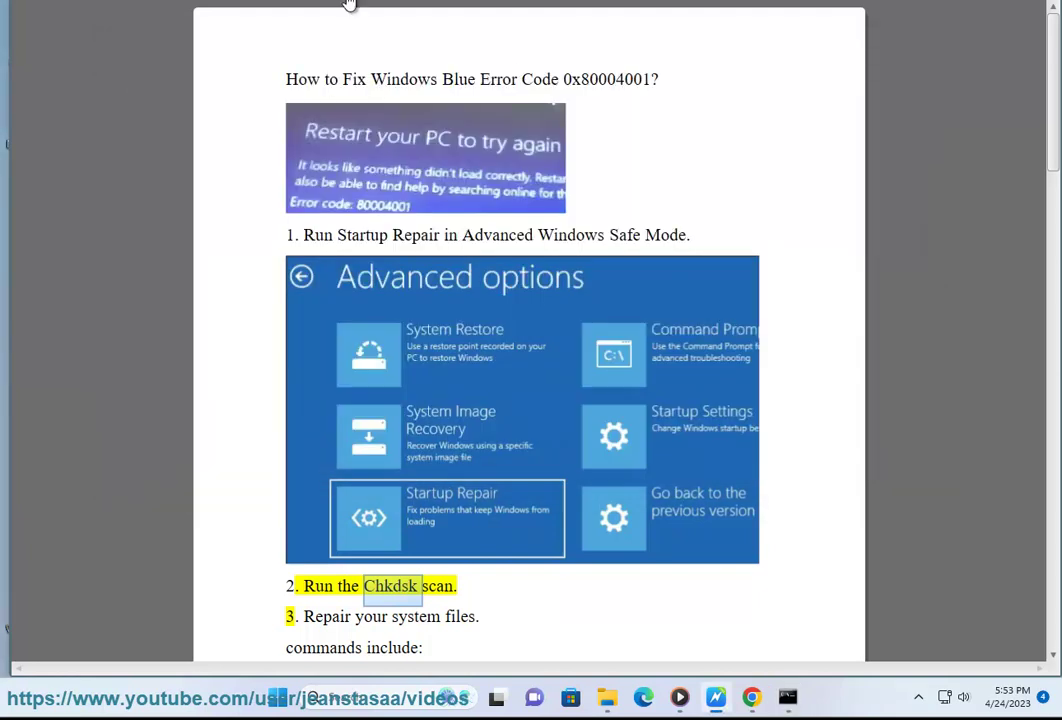
pyautogui.scroll(-1, 478, 452)
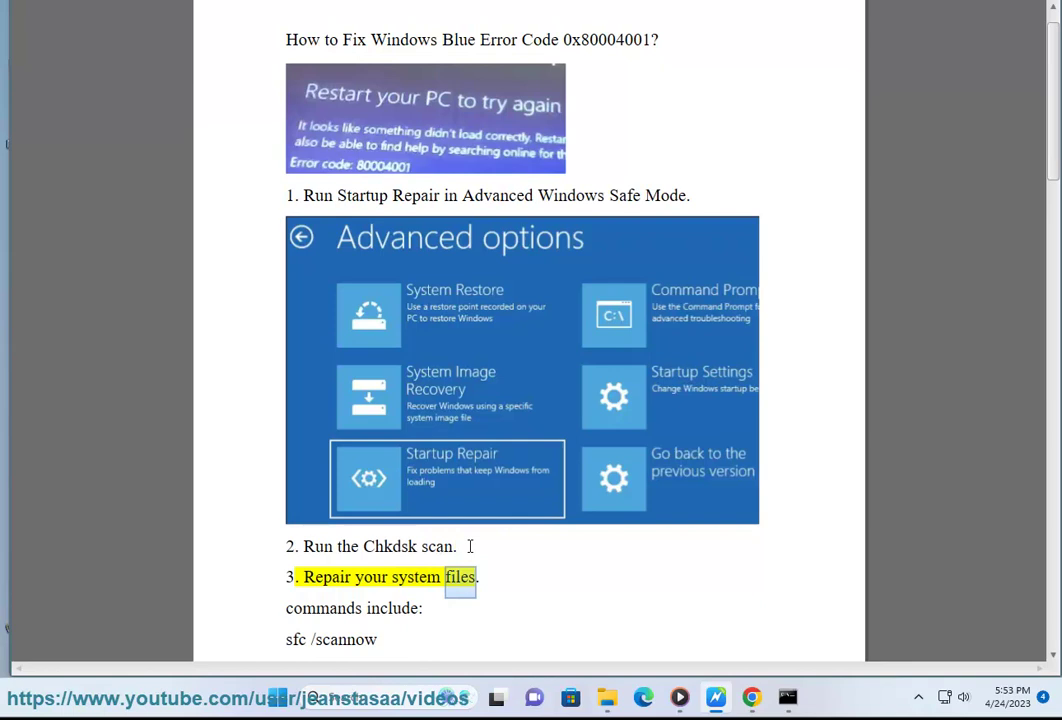
pyautogui.click(788, 697)
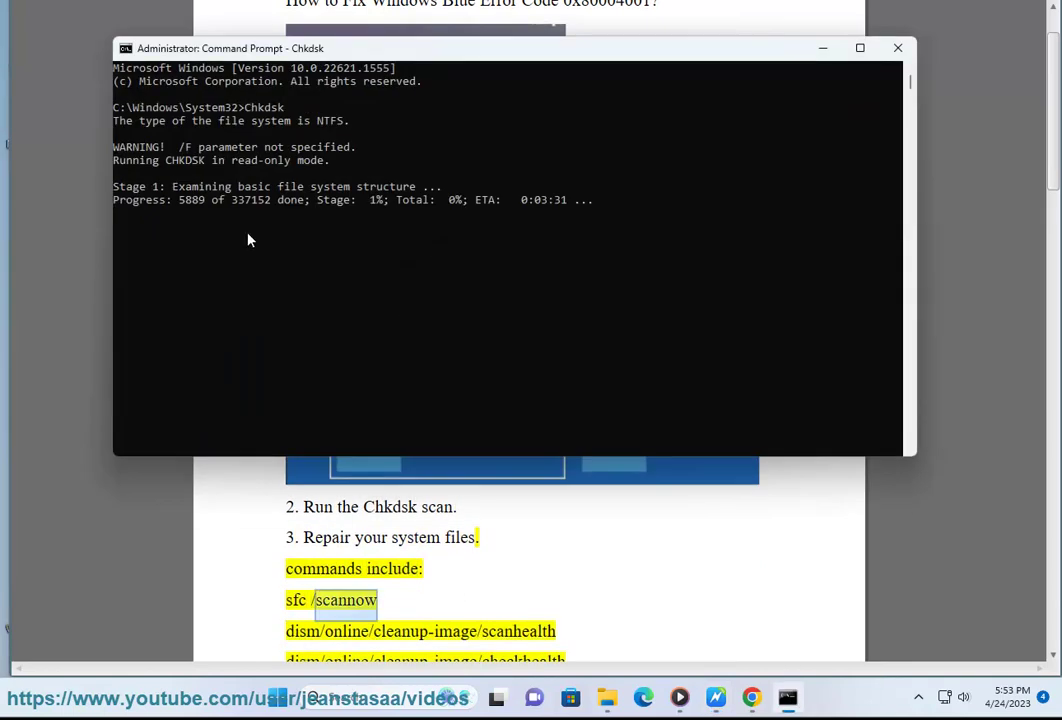
# Step: Open a second Command Prompt as administrator and allow it to make changes to the device
pyautogui.click(400, 695)
pyautogui.write('c')
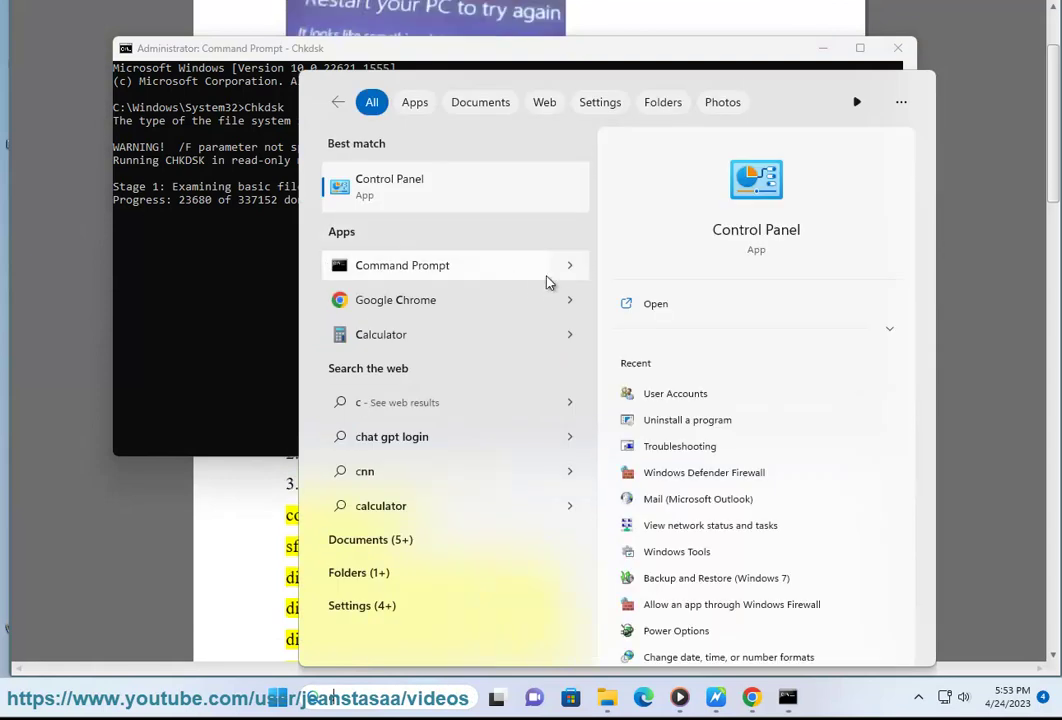
pyautogui.click(569, 266)
pyautogui.click(640, 336)
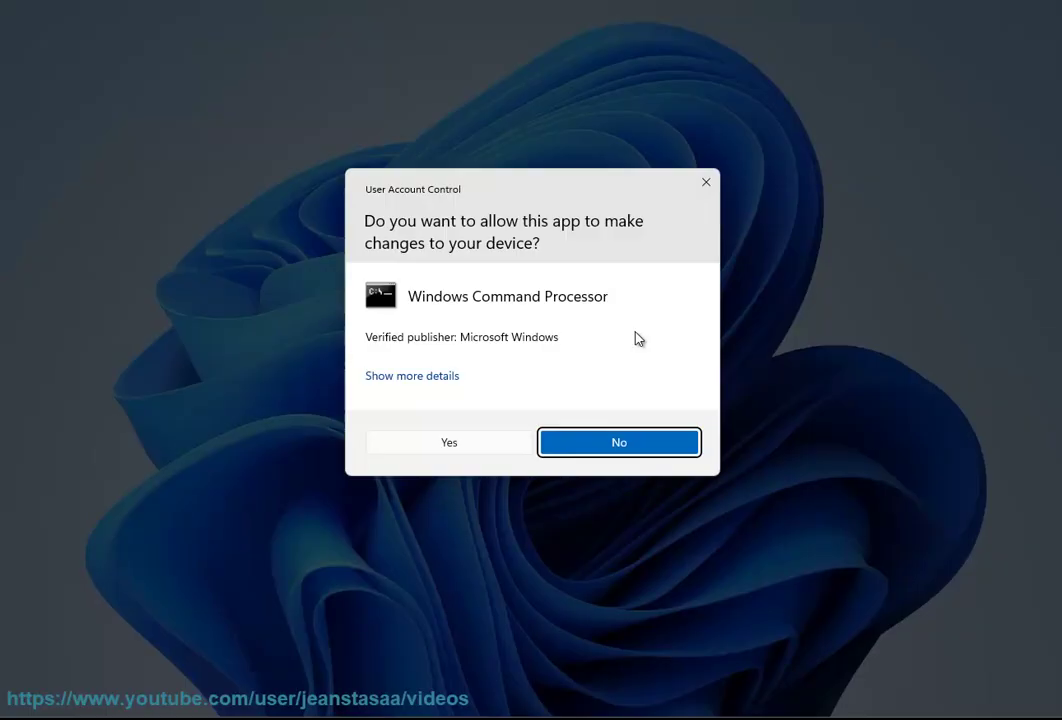
pyautogui.click(480, 446)
# Step: Enter the command sfc /scannow in the new Command Prompt and return to the document
pyautogui.write('sfc /')
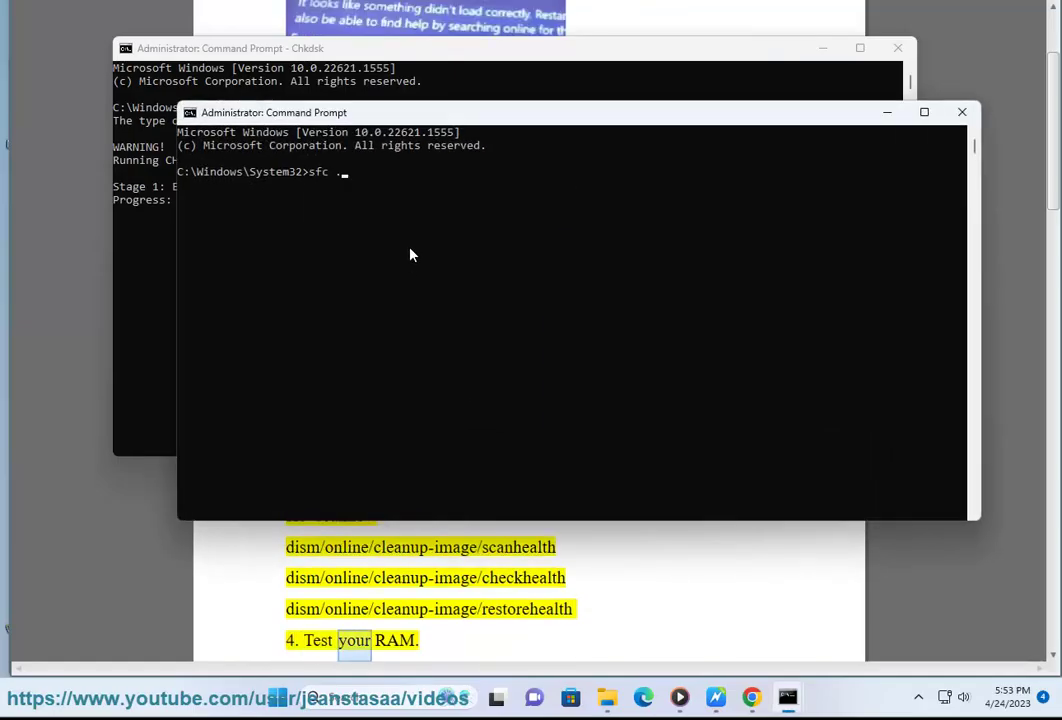
pyautogui.write('scannow')
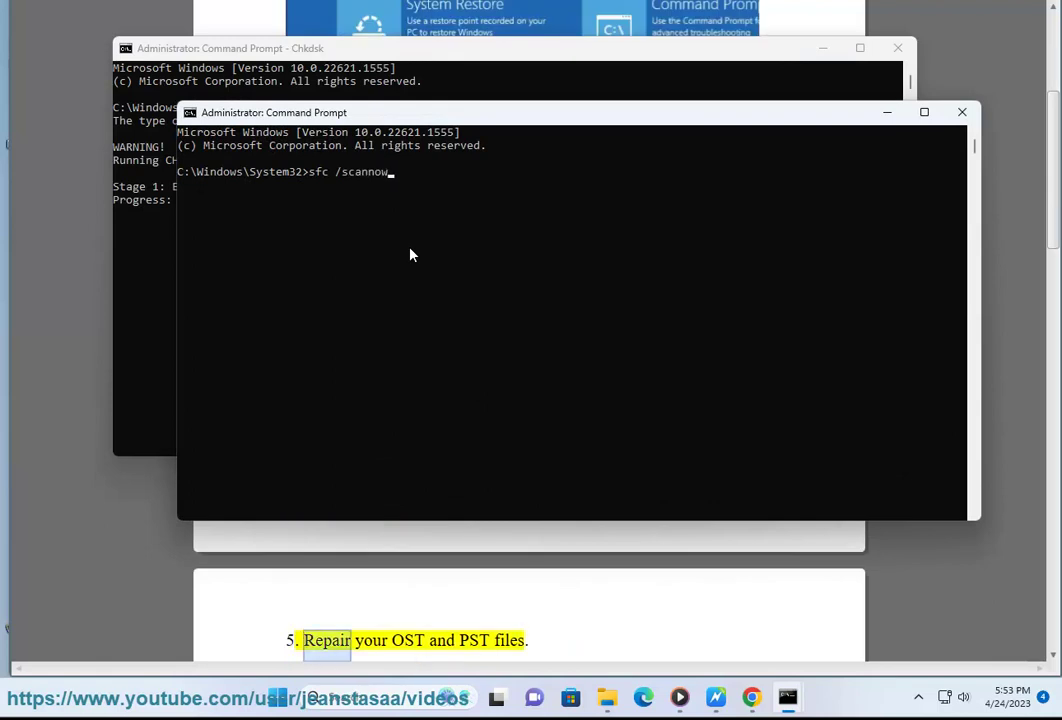
pyautogui.click(635, 597)
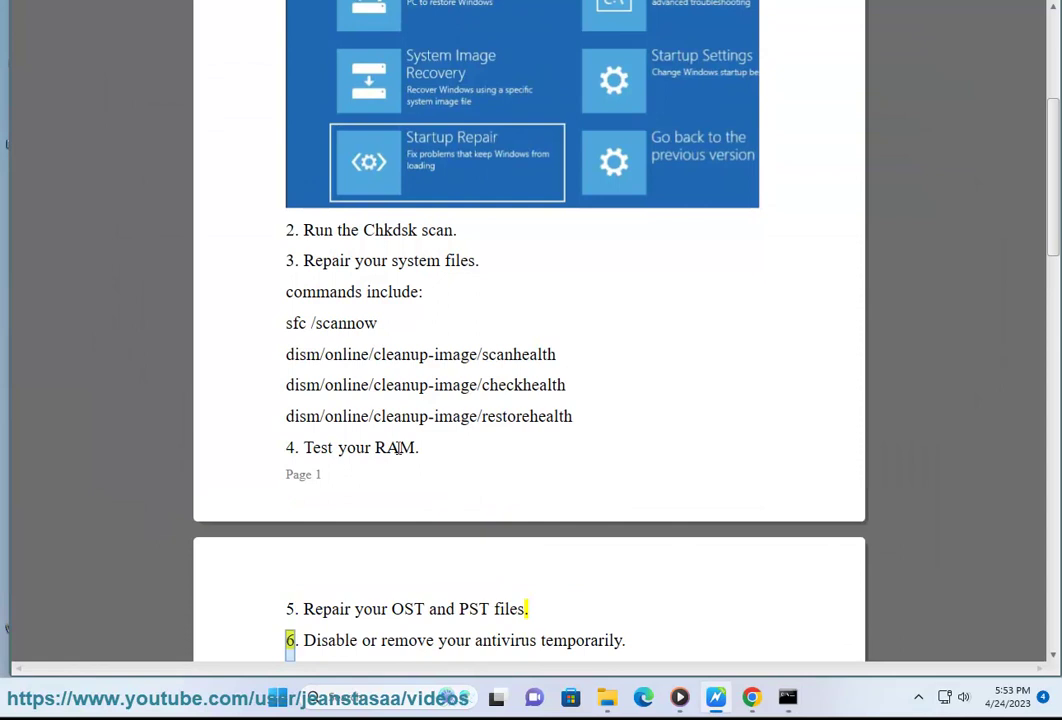
# Step: Open Windows Memory Diagnostic to view its RAM check options, and cancel without starting a test
pyautogui.doubleClick(398, 447)
pyautogui.click(340, 697)
pyautogui.write('d')
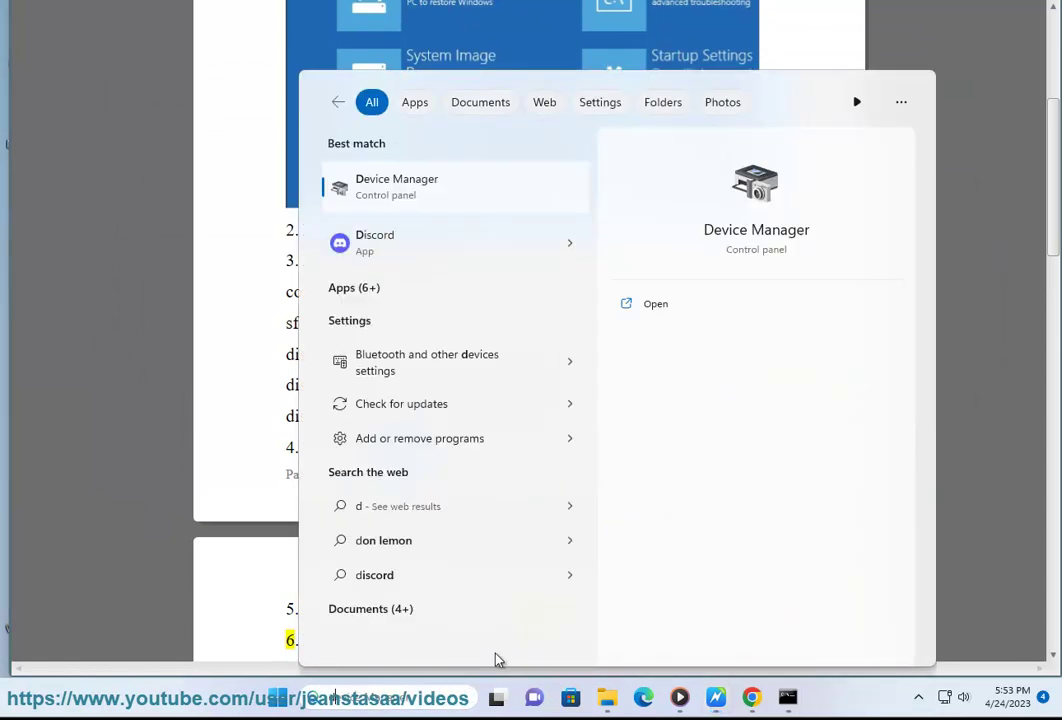
pyautogui.write('ia')
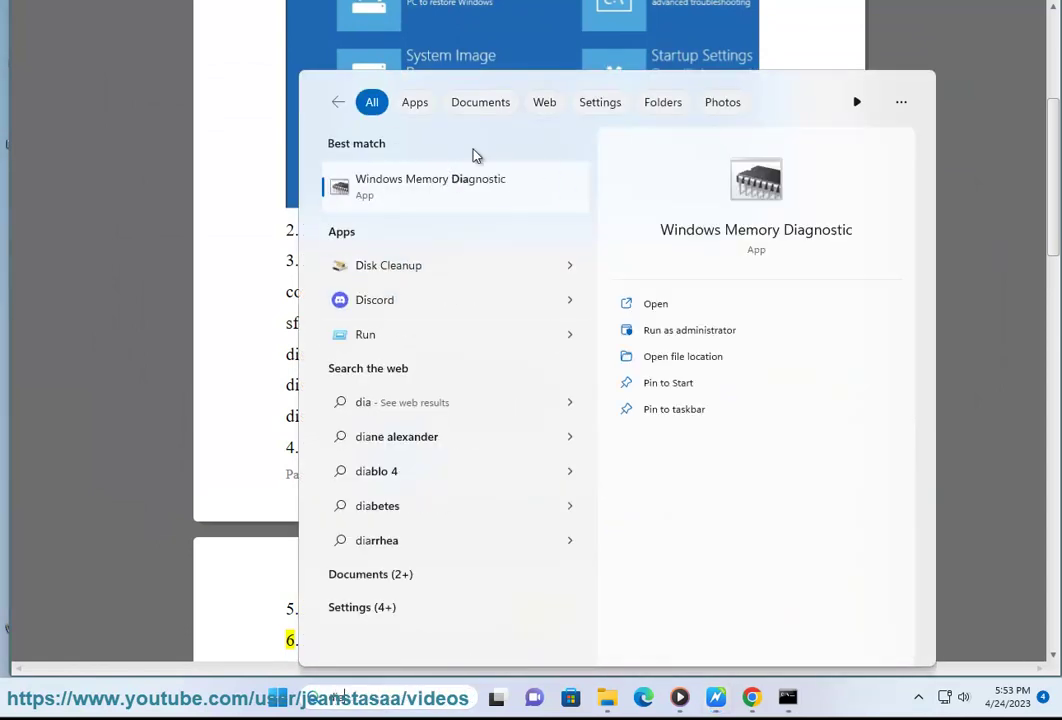
pyautogui.click(463, 189)
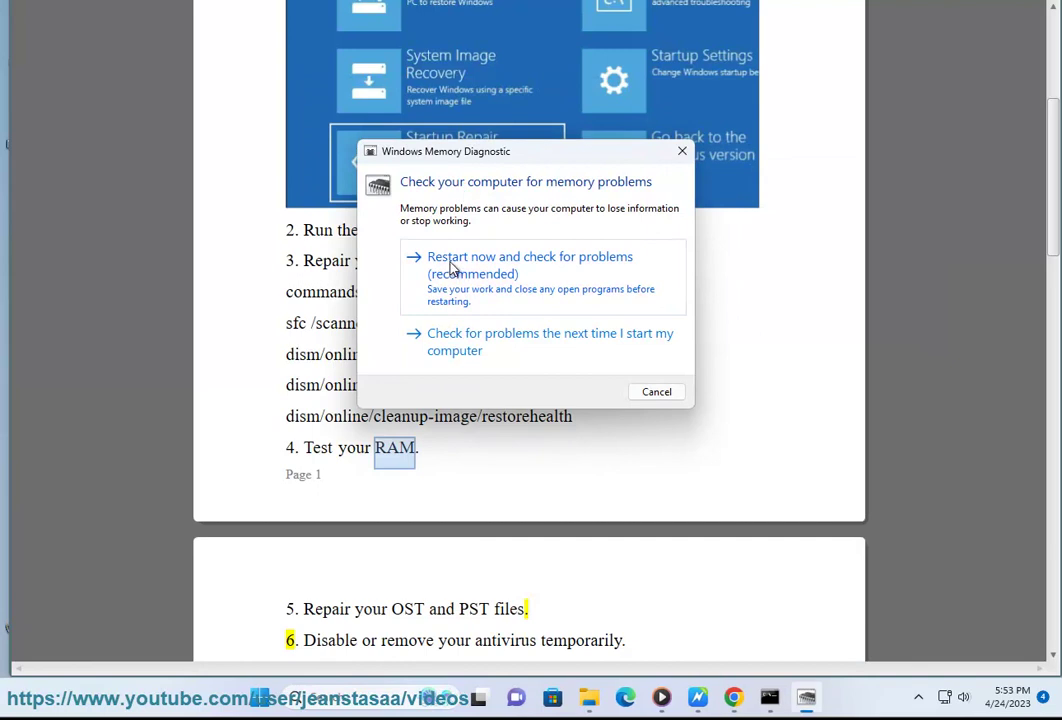
pyautogui.click(657, 392)
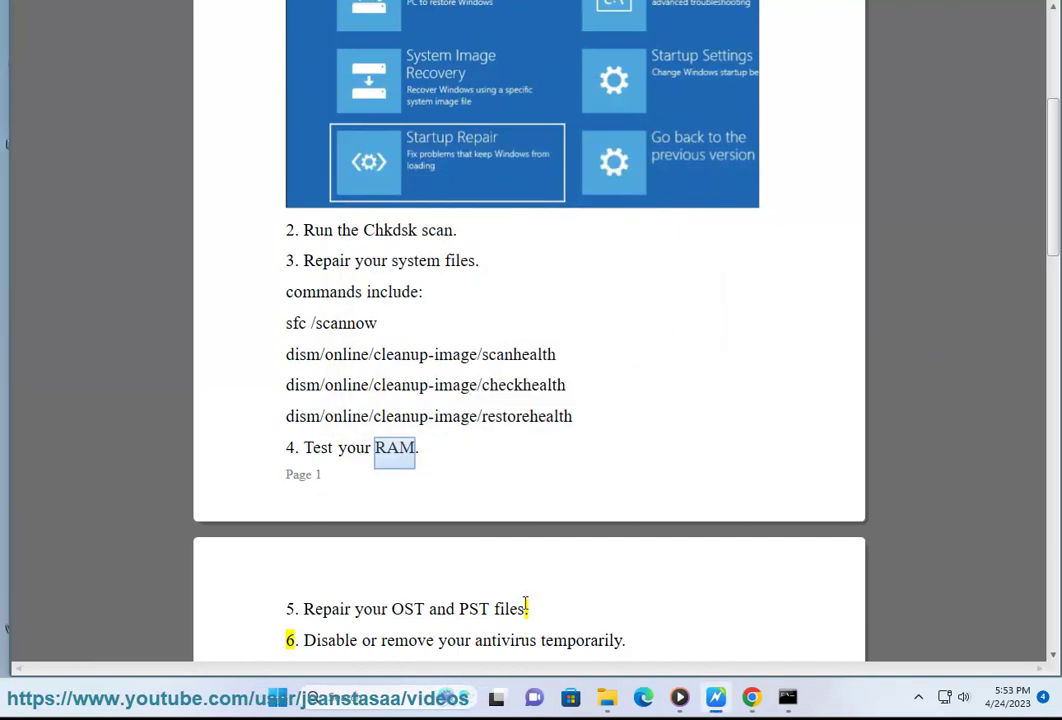
# Step: Copy "OST" from item 5 of the document and search Google in Chrome for "ost repair"
pyautogui.moveTo(527, 609); pyautogui.dragTo(405, 606)
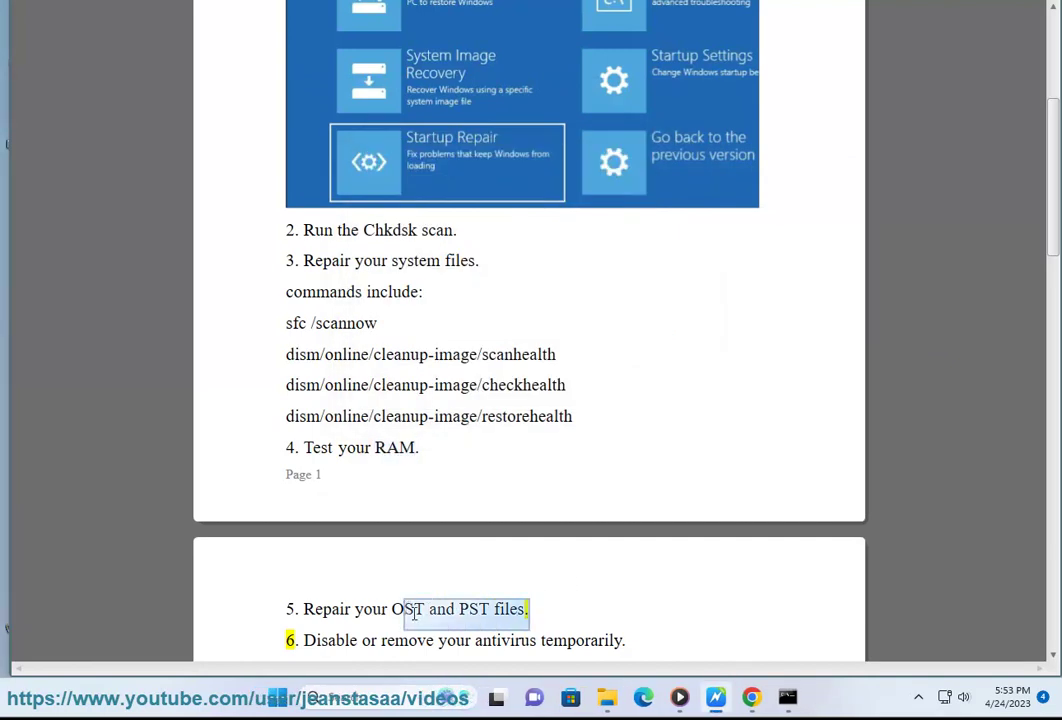
pyautogui.doubleClick(414, 612)
pyautogui.hotkey('ctrl', 'c')
pyautogui.click(752, 697)
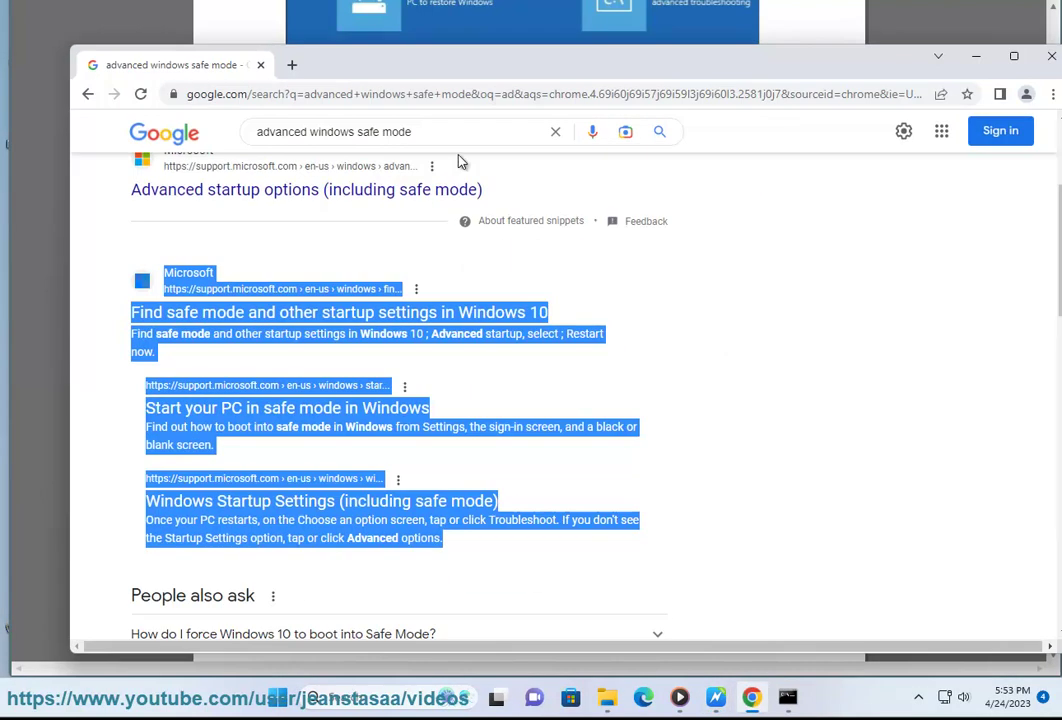
pyautogui.click(549, 133)
pyautogui.hotkey('ctrl', 'v')
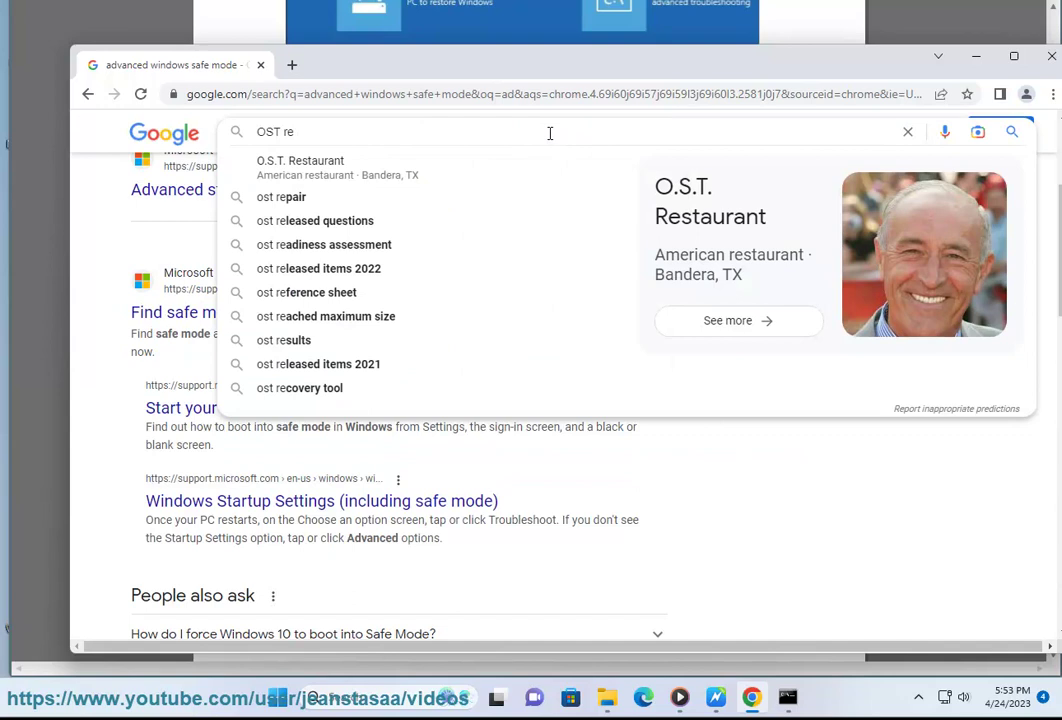
pyautogui.click(424, 202)
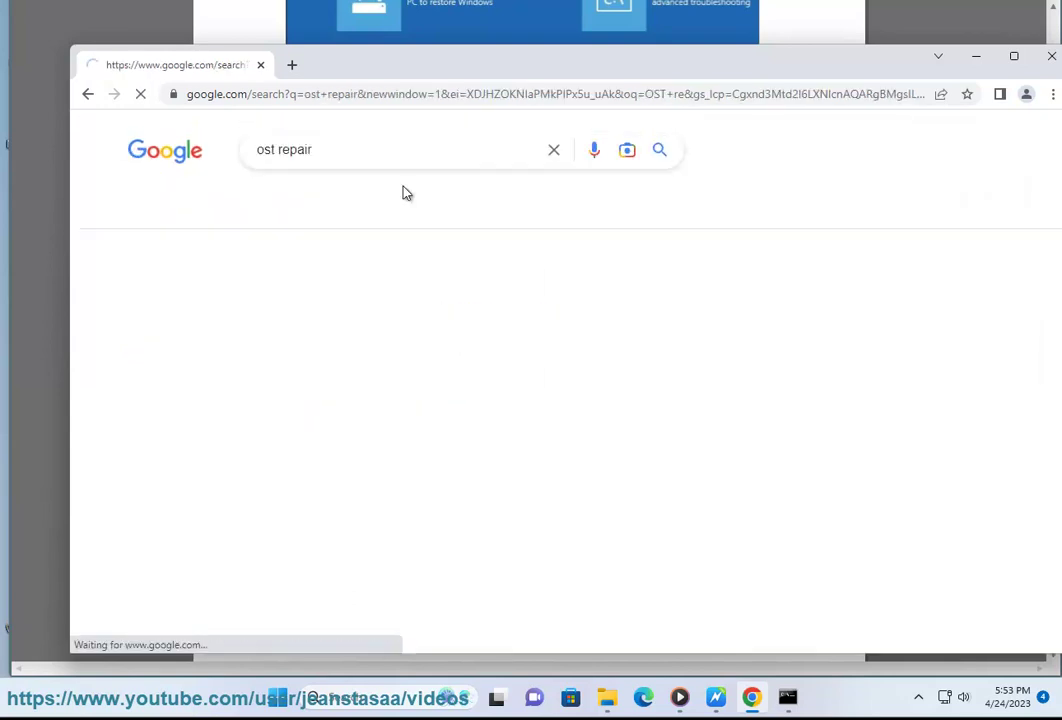
# Step: Highlight the Microsoft result "Repair Outlook Data Files (.pst and .ost)" and return to the document
pyautogui.moveTo(462, 325); pyautogui.dragTo(40, 325)
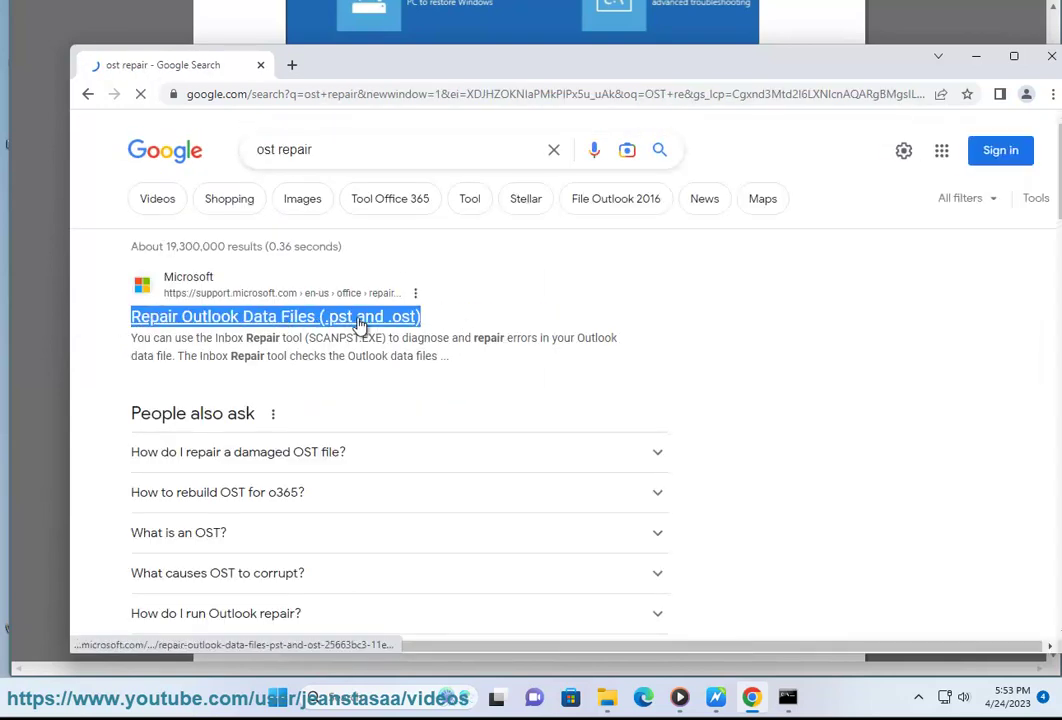
pyautogui.click(45, 275)
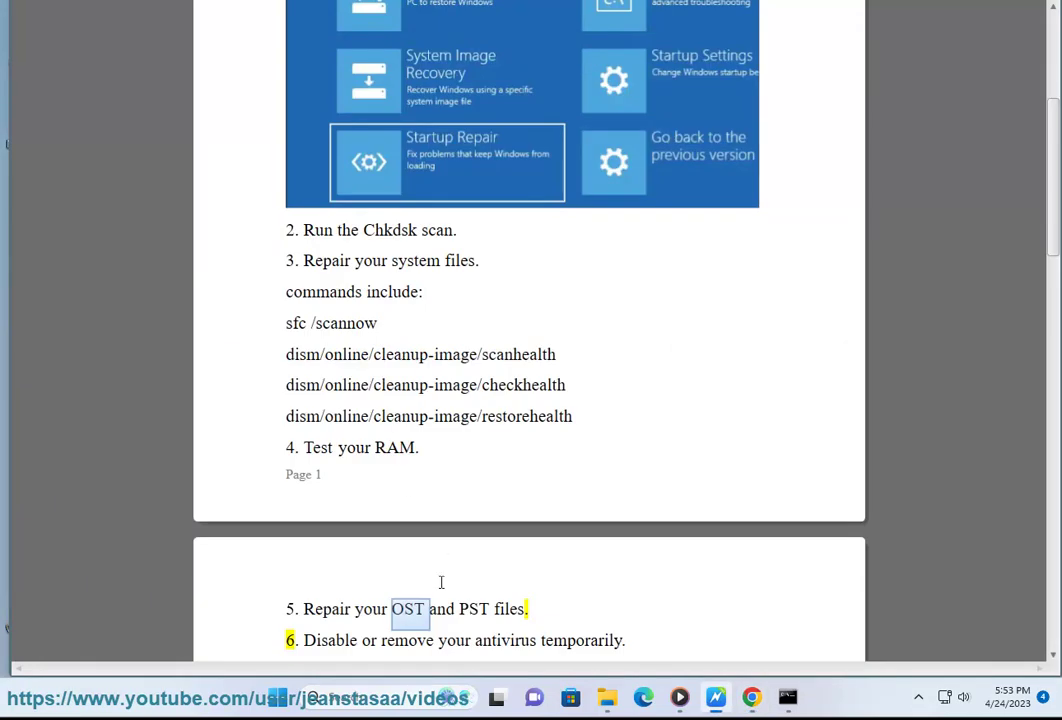
pyautogui.click(752, 698)
pyautogui.click(752, 698)
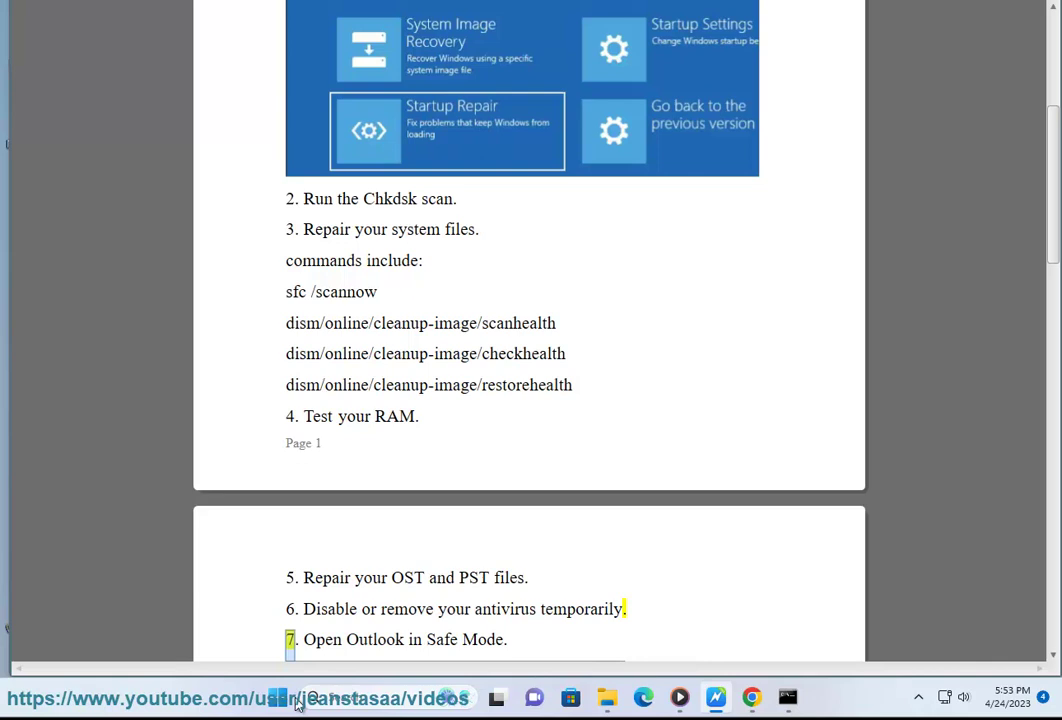
# Step: Open the Virus & threat protection page of Windows Security from the Privacy & security settings
pyautogui.press('super')
pyautogui.click(493, 283)
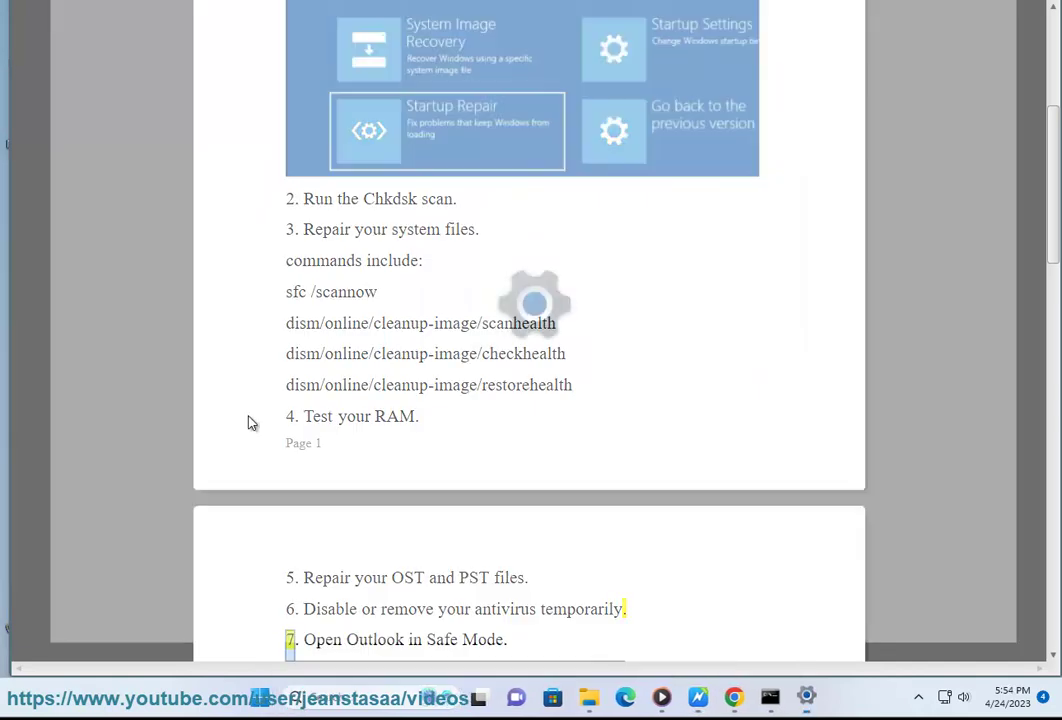
pyautogui.click(110, 403)
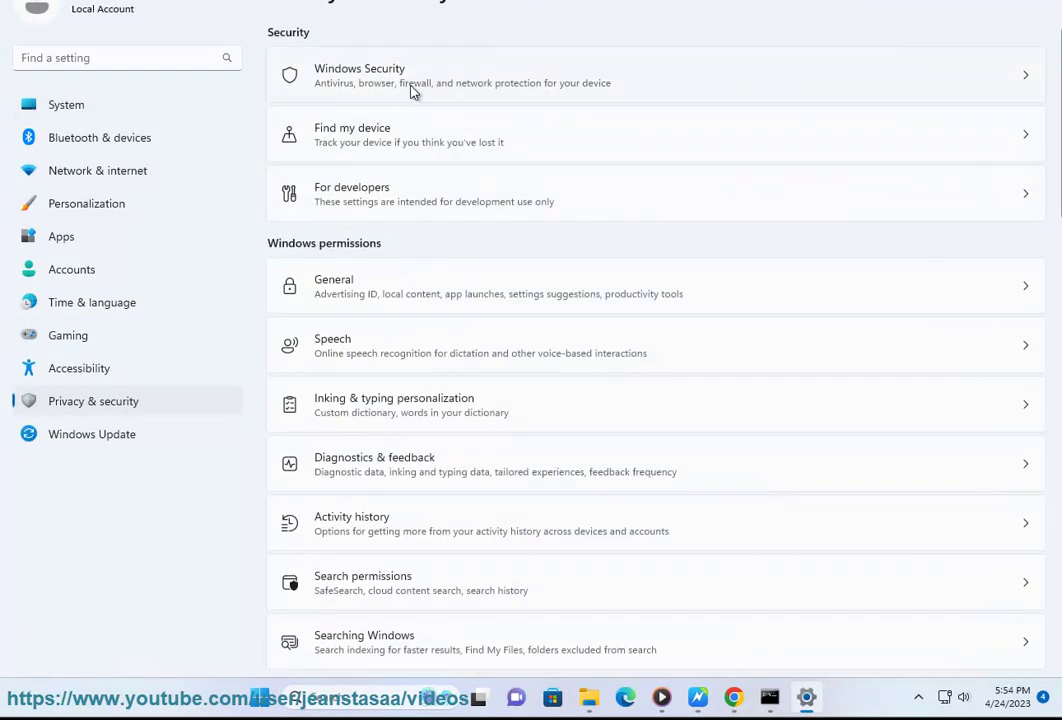
pyautogui.click(408, 90)
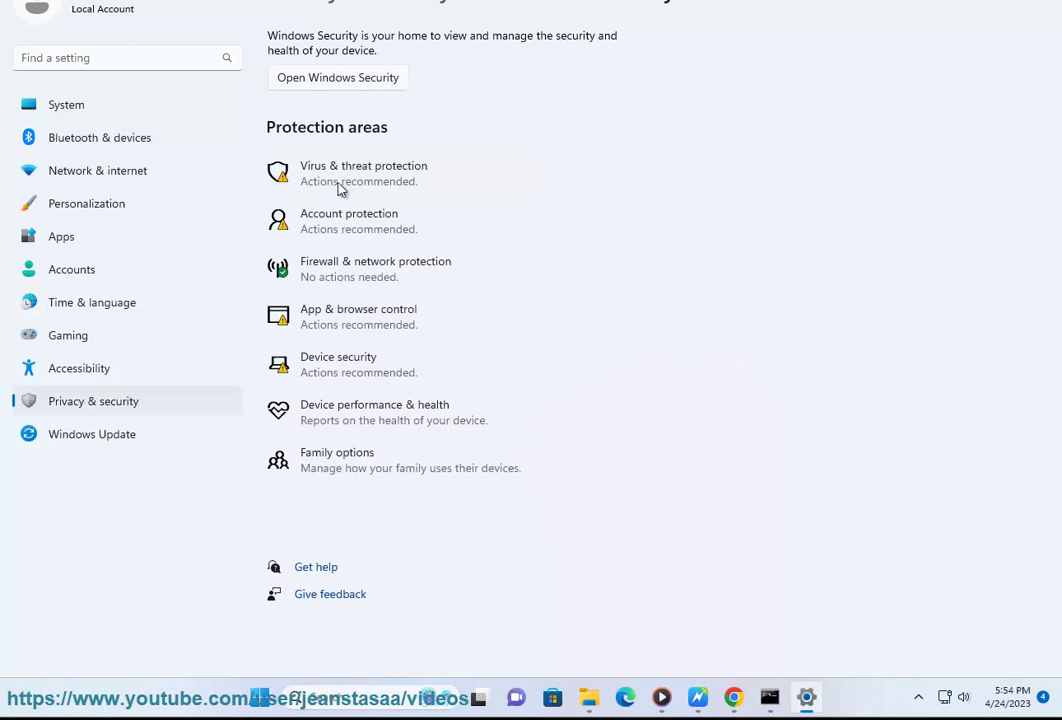
pyautogui.click(339, 199)
# Step: View the real-time protection switch in the Virus & threat protection settings, close Windows Security and return to the document
pyautogui.scroll(-1, 313, 303)
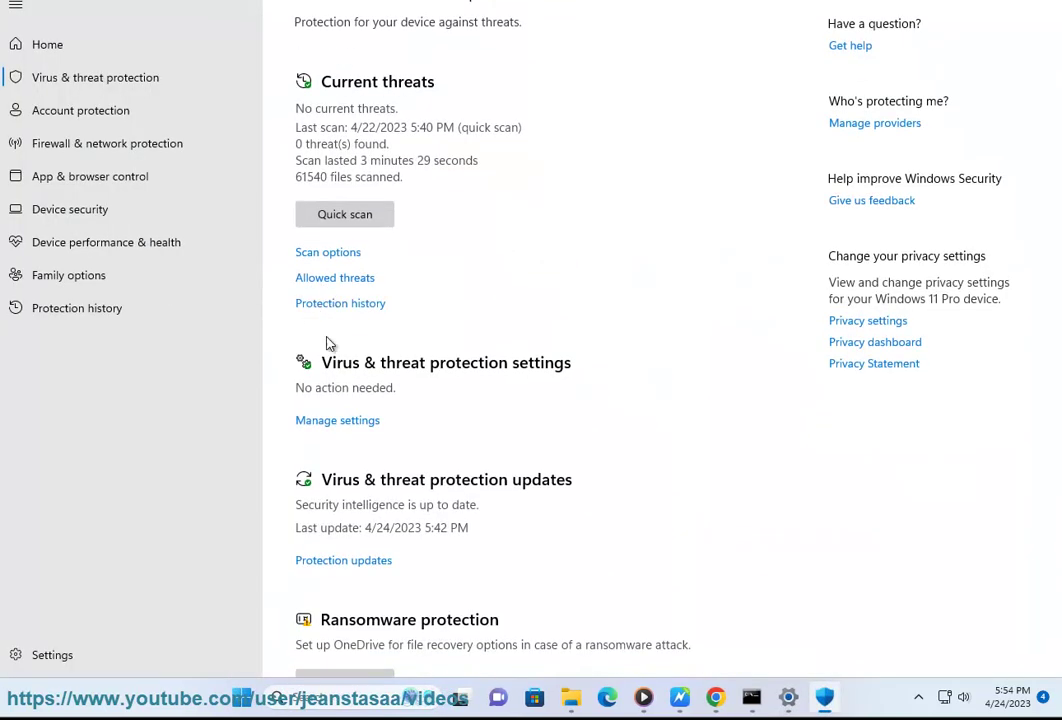
pyautogui.click(328, 422)
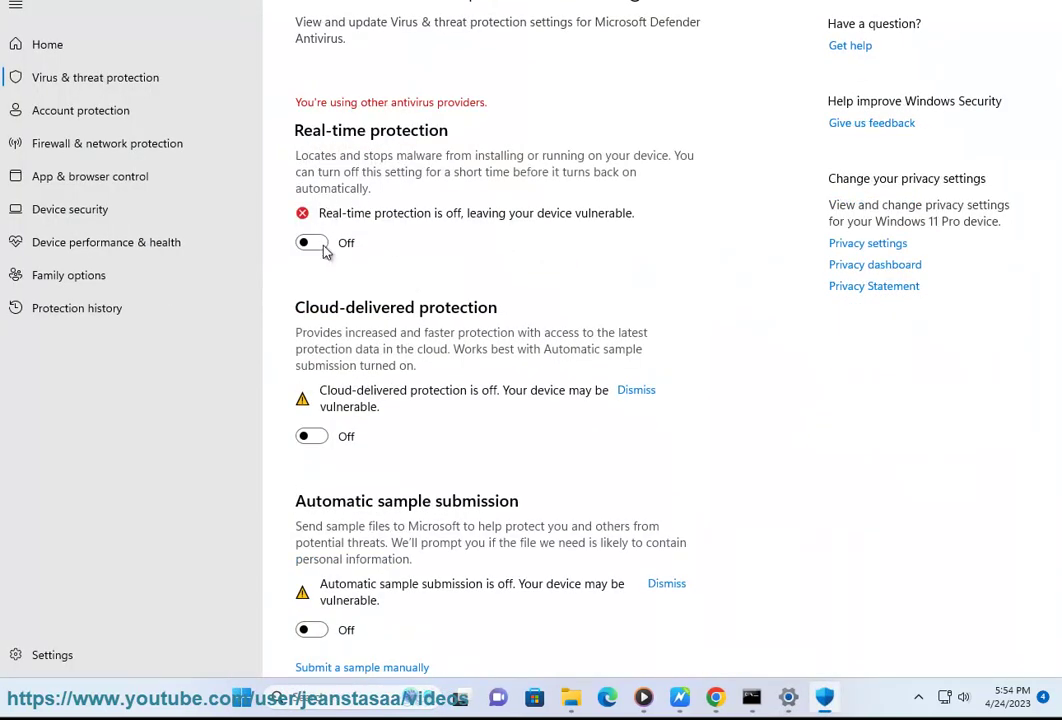
pyautogui.hotkey('alt', 'F4')
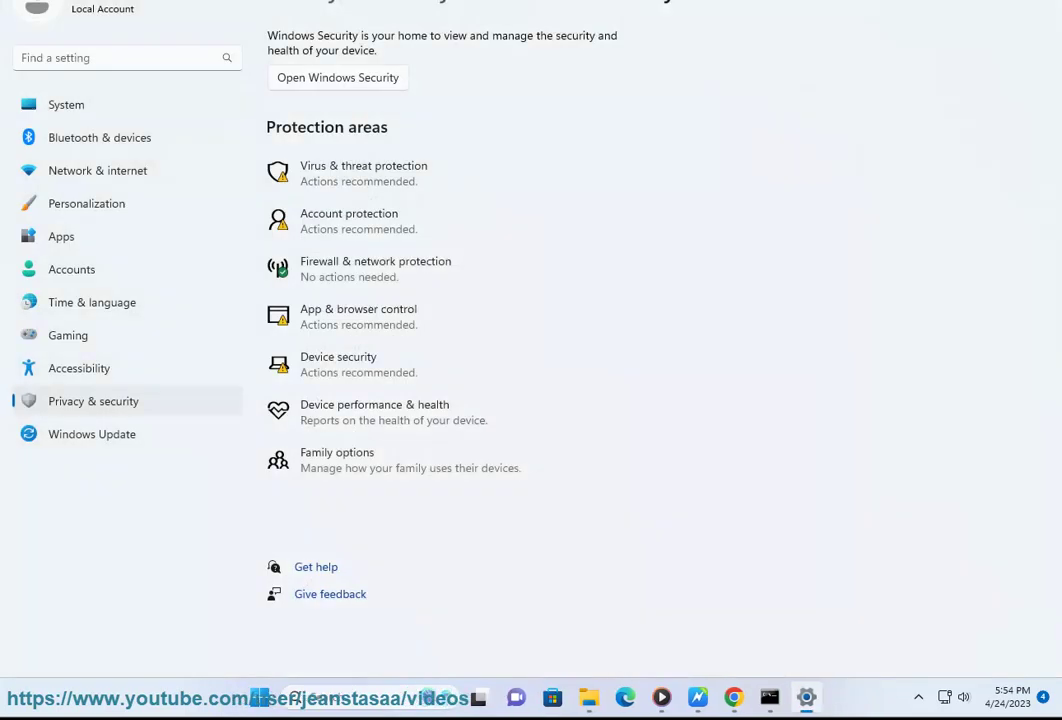
pyautogui.hotkey('alt', 'Tab')
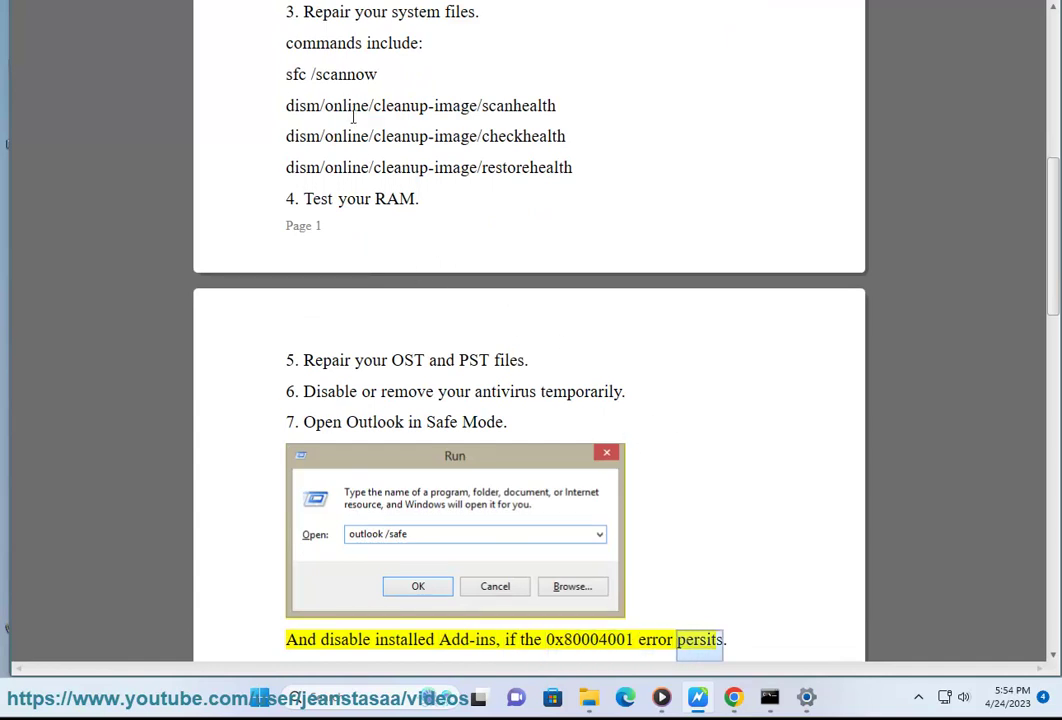
# Step: Find Outlook with the Windows search, launch it, and return to item 7 of the document
pyautogui.click(390, 393)
pyautogui.click(349, 700)
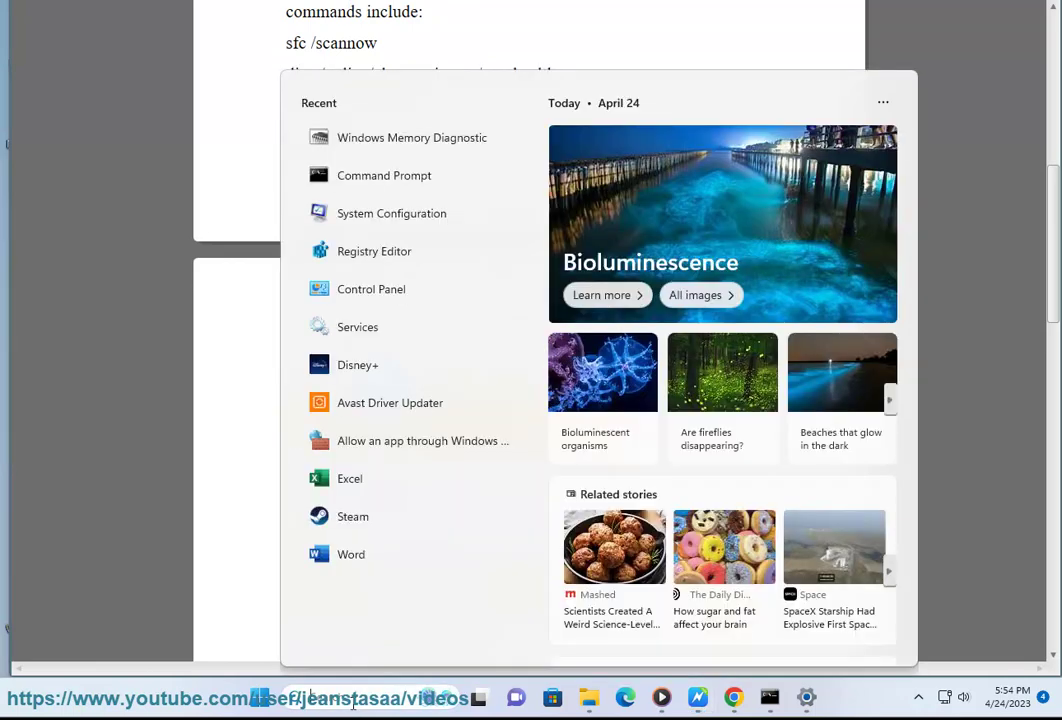
pyautogui.write('outlook')
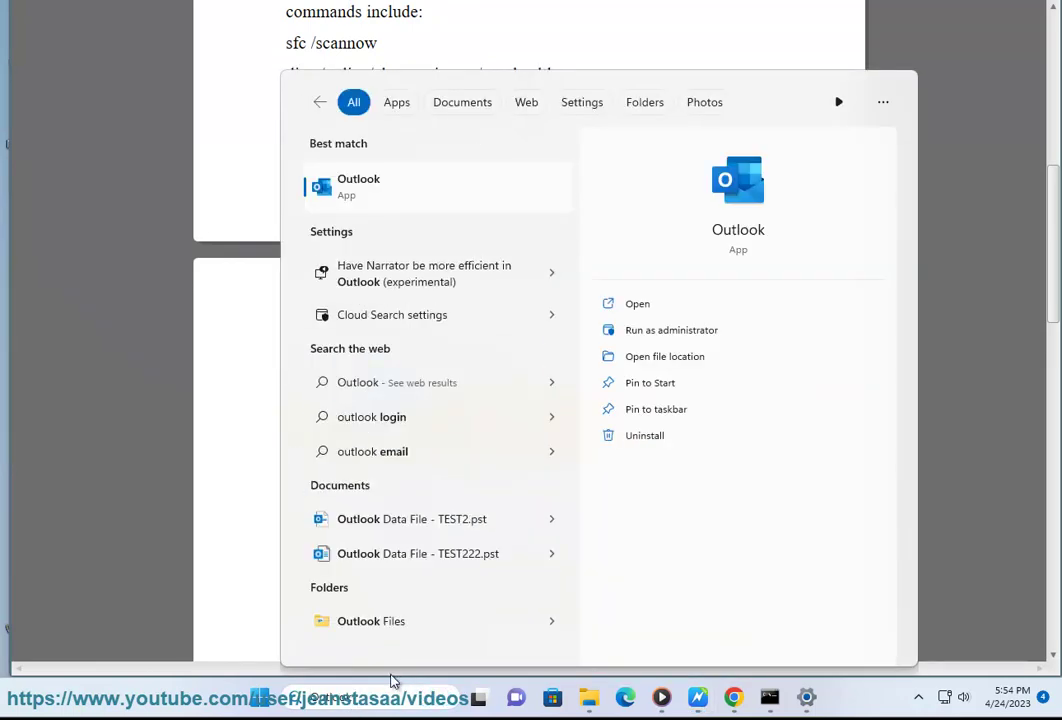
pyautogui.press('BackSpace')
pyautogui.press('BackSpace')
pyautogui.press('BackSpace')
pyautogui.press('BackSpace')
pyautogui.press('BackSpace')
pyautogui.press('BackSpace')
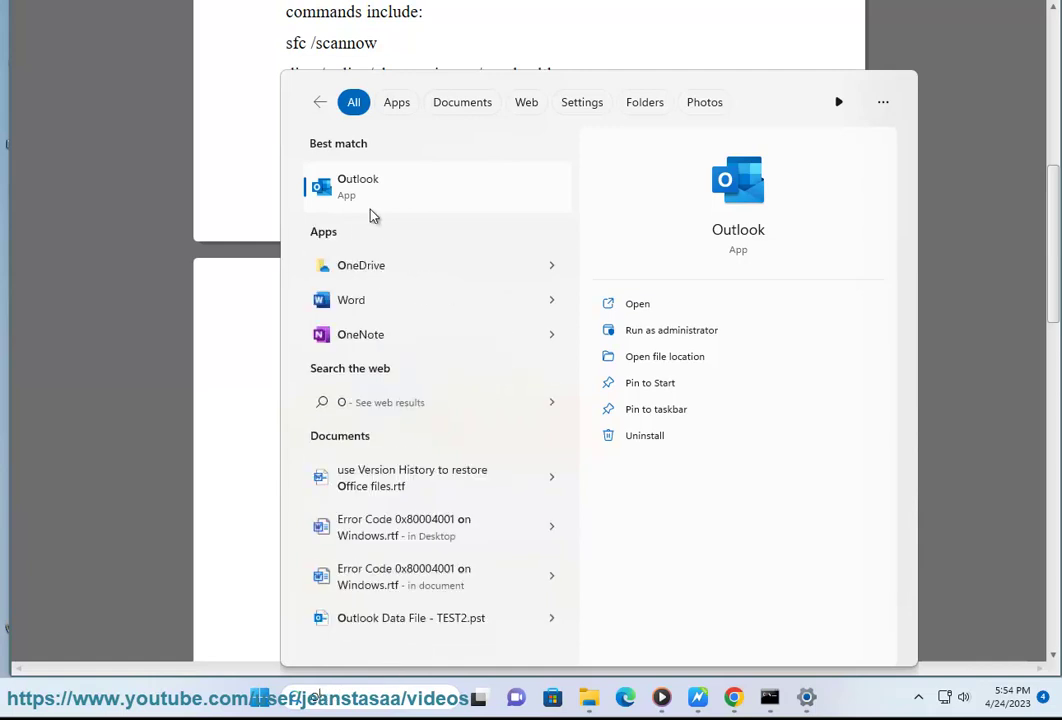
pyautogui.press('Escape')
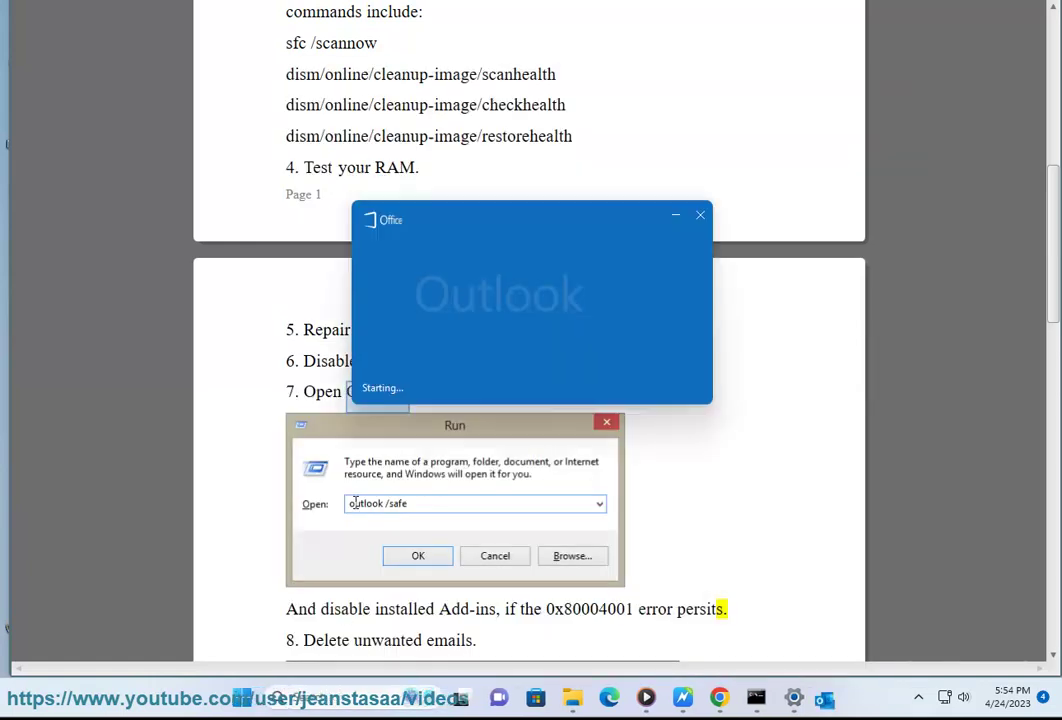
pyautogui.click(510, 608)
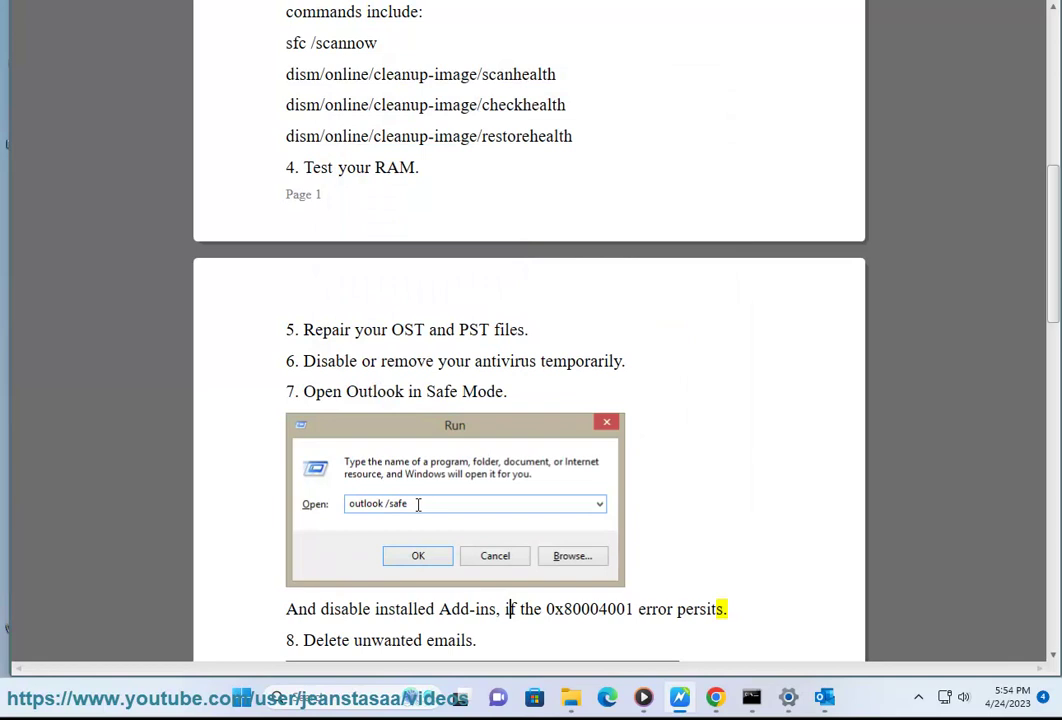
# Step: Enter outlook /safe in the Run dialog, cancel it without running, and return to the document
pyautogui.press('super+r')
pyautogui.write('Outlook')
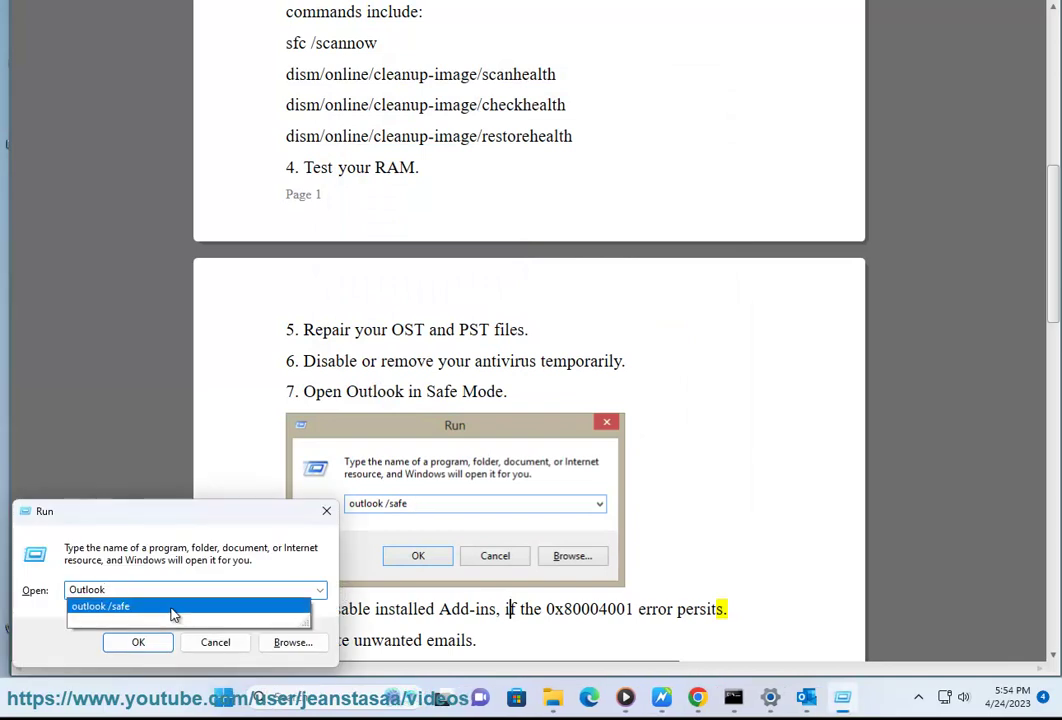
pyautogui.click(172, 607)
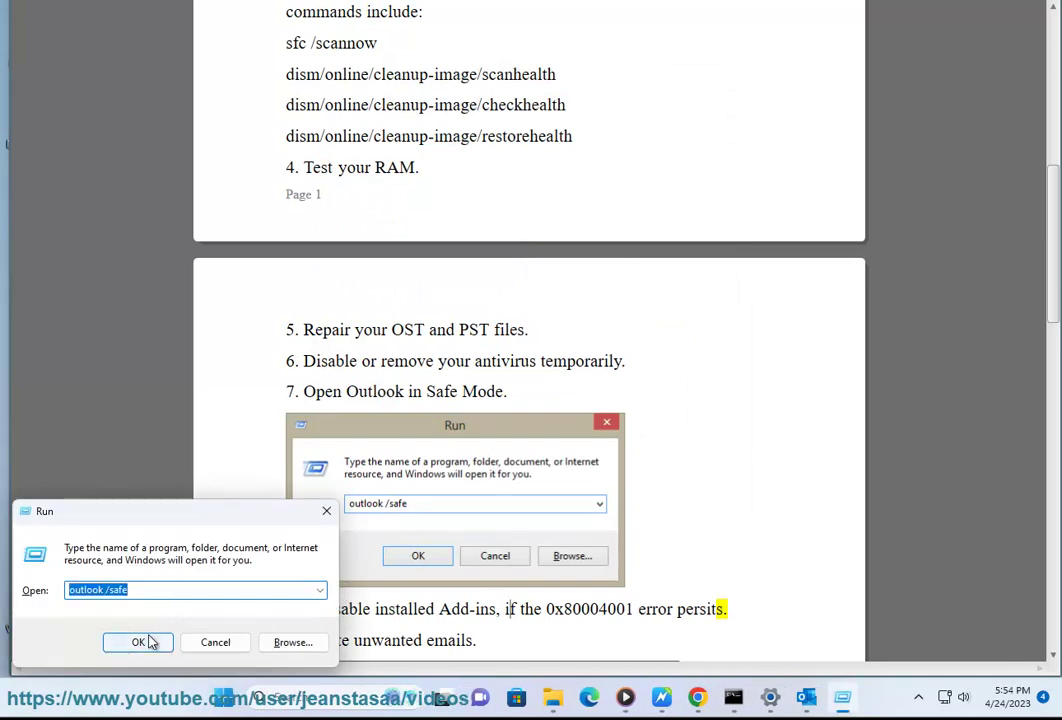
pyautogui.click(216, 642)
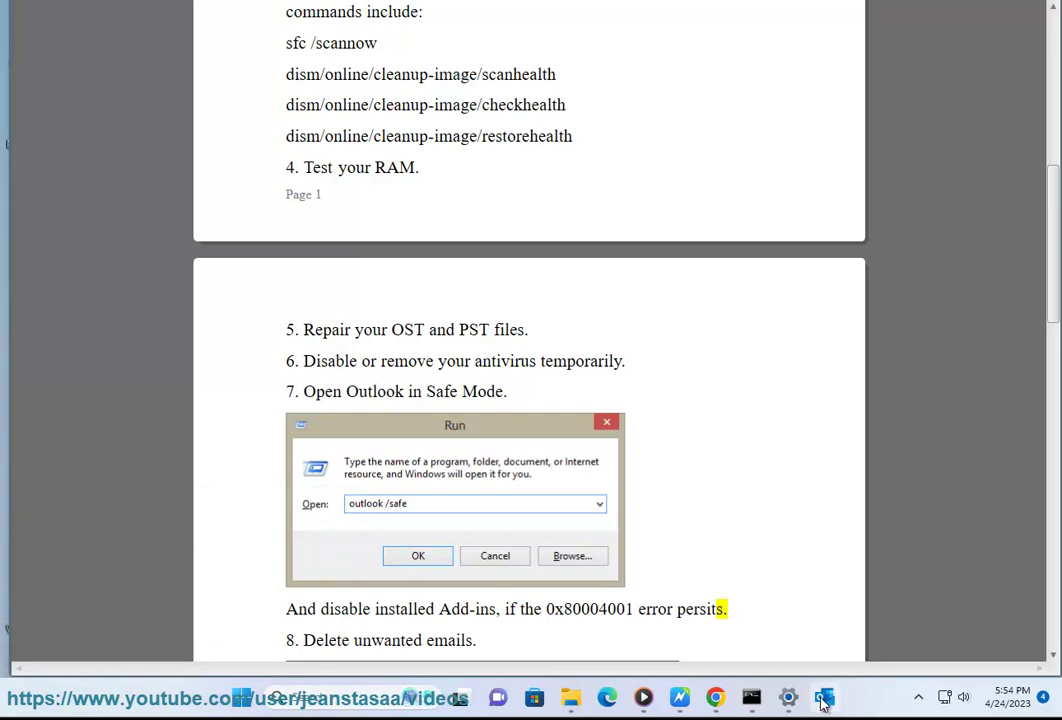
pyautogui.click(708, 97)
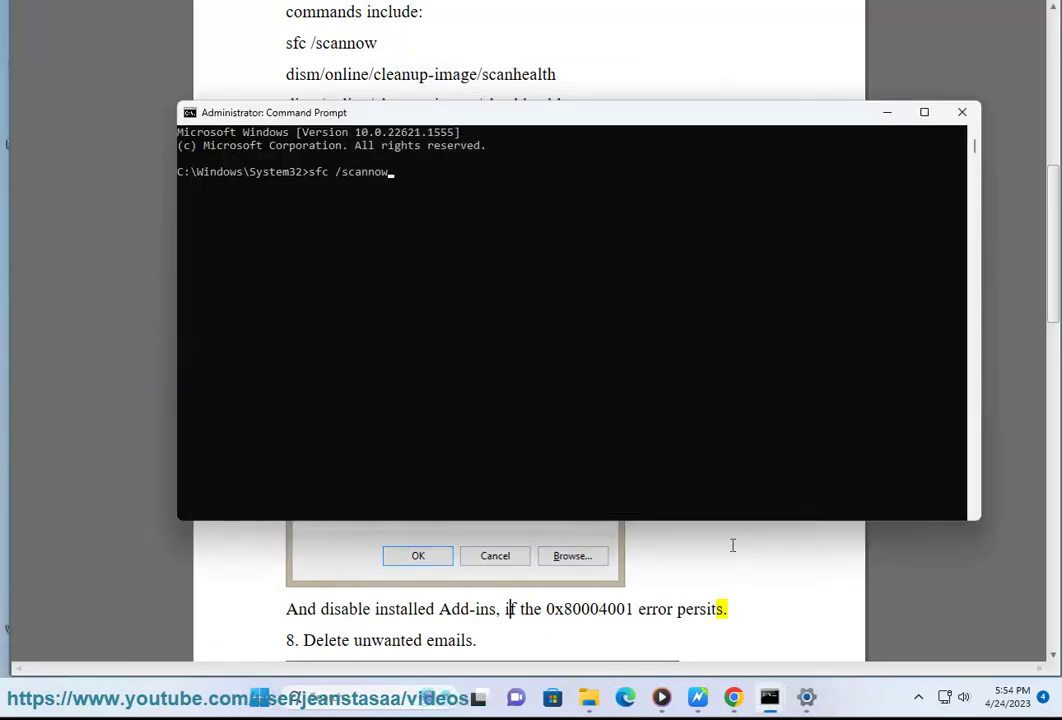
pyautogui.click(728, 537)
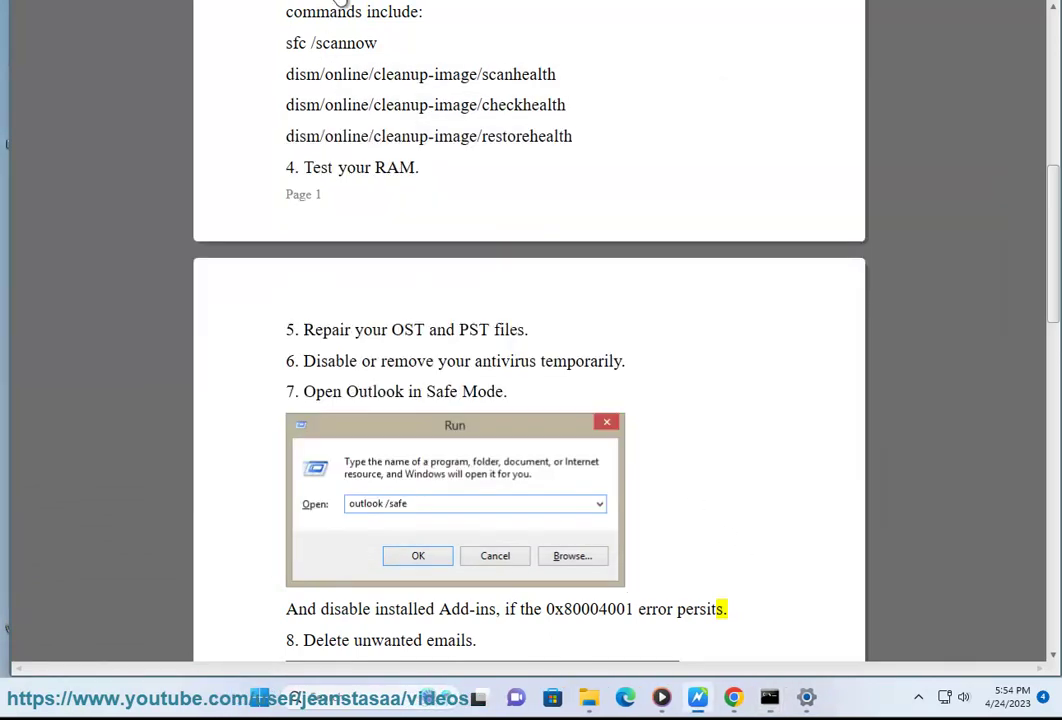
# Step: Open Control Panel for item 9 of the document and show the list of programs that can be uninstalled or changed
pyautogui.scroll(-3, 690, 443)
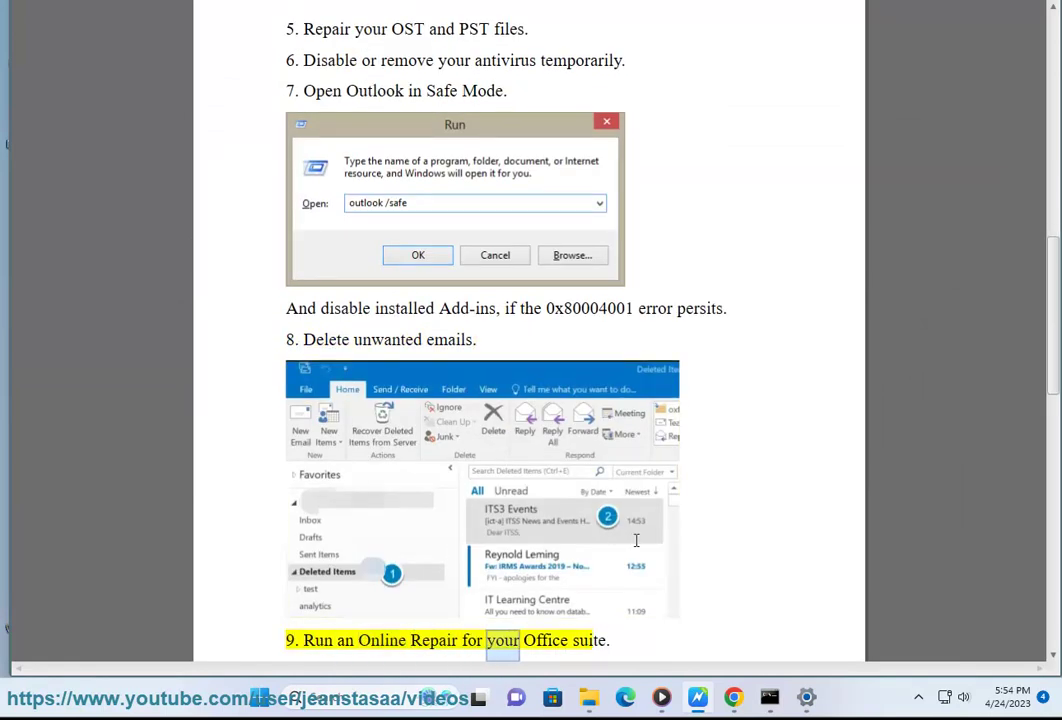
pyautogui.scroll(-1, 633, 541)
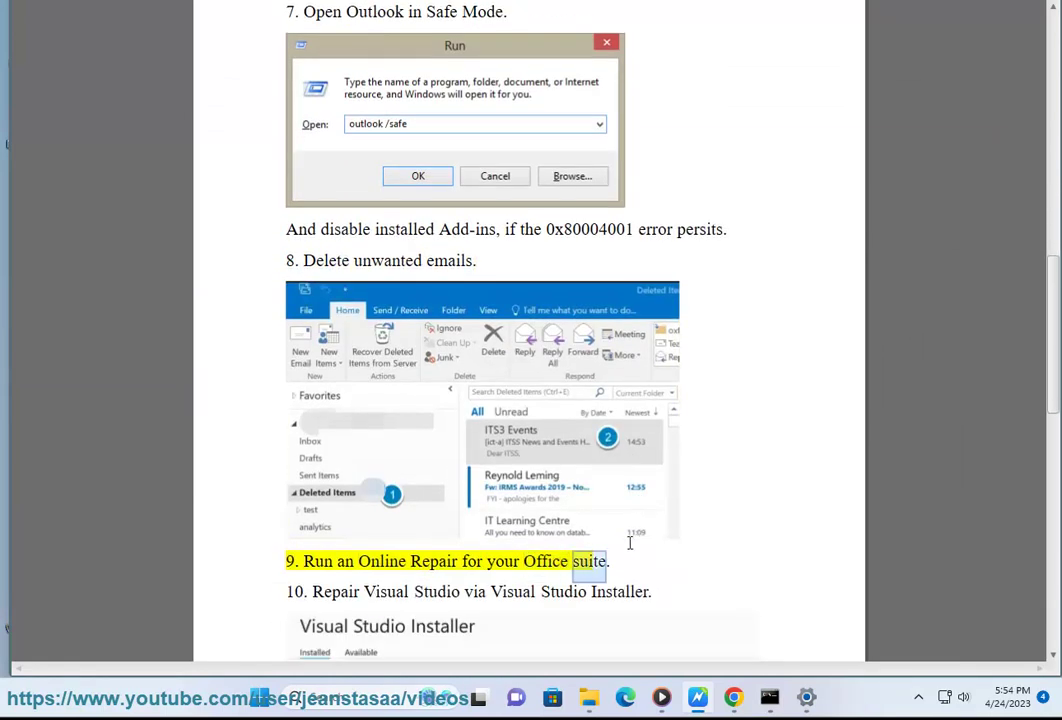
pyautogui.click(415, 686)
pyautogui.write('C')
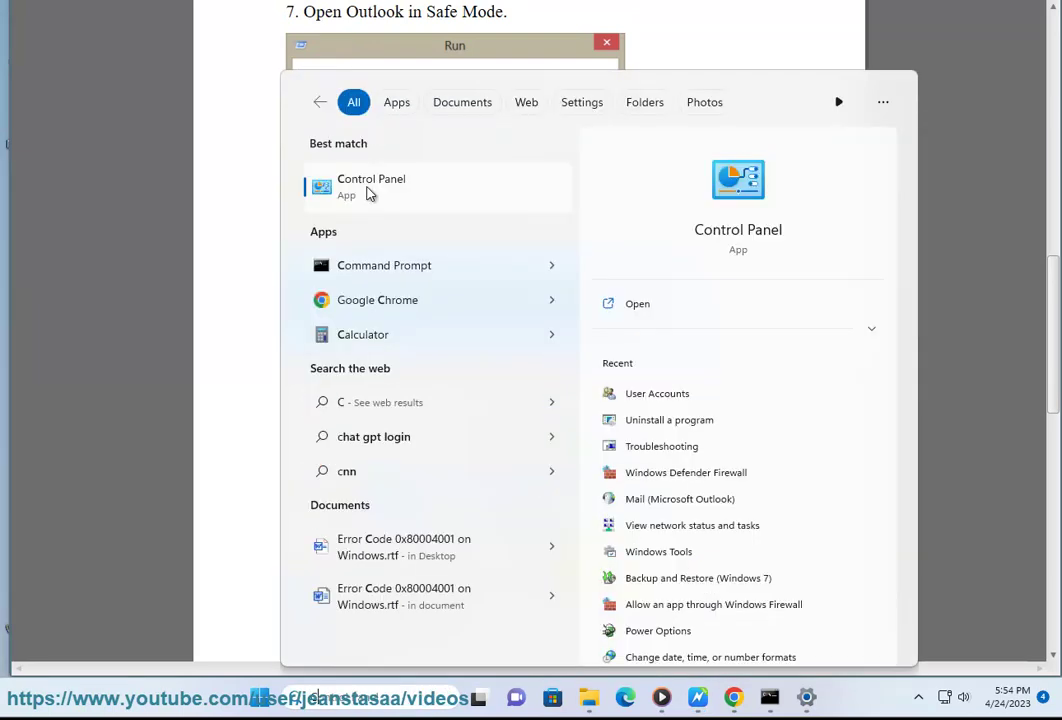
pyautogui.click(368, 190)
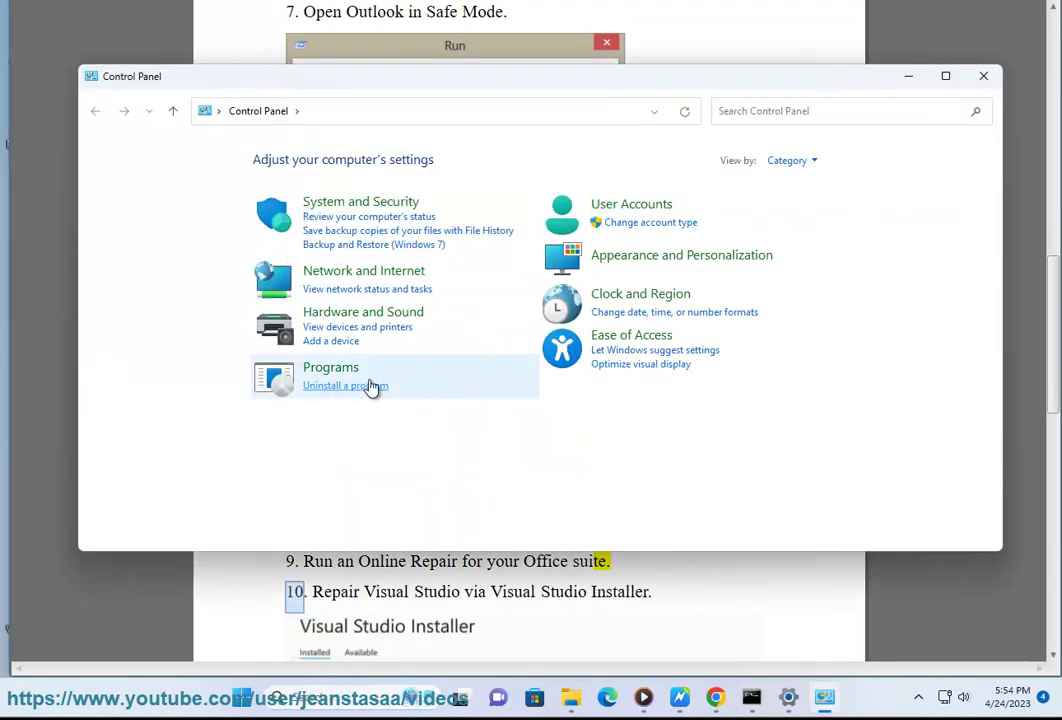
pyautogui.click(345, 386)
# Step: Find and select Microsoft 365 Apps for enterprise - en-us in the installed programs list
pyautogui.click(440, 418)
pyautogui.click(440, 428)
pyautogui.scroll(-4, 433, 420)
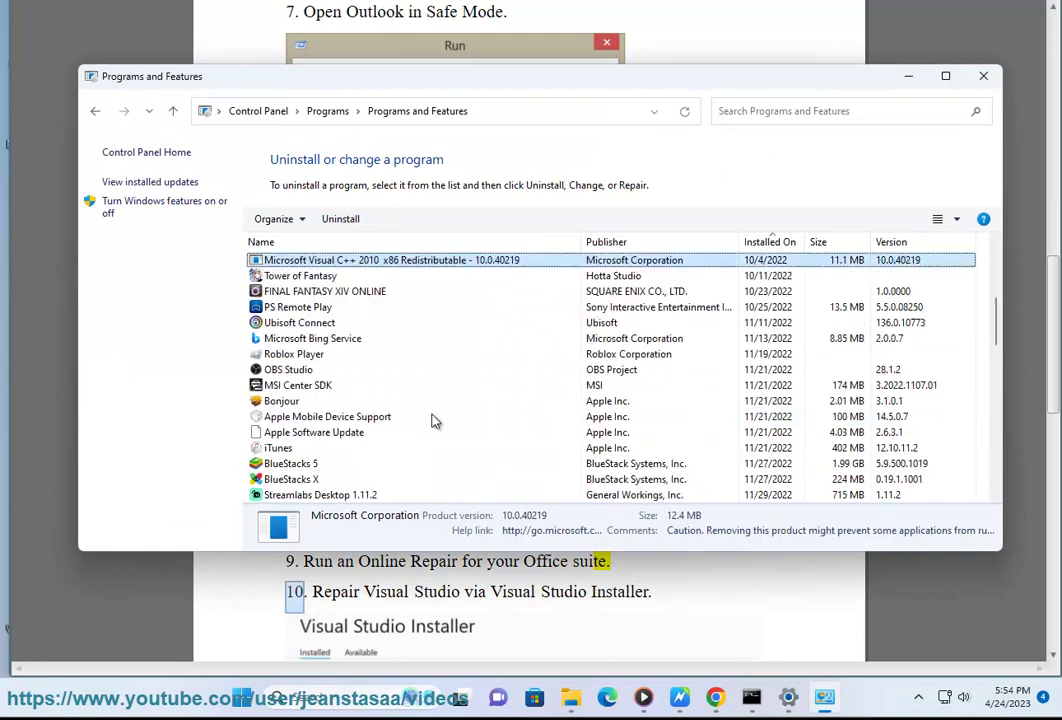
pyautogui.press('m')
pyautogui.press('m')
pyautogui.press('m')
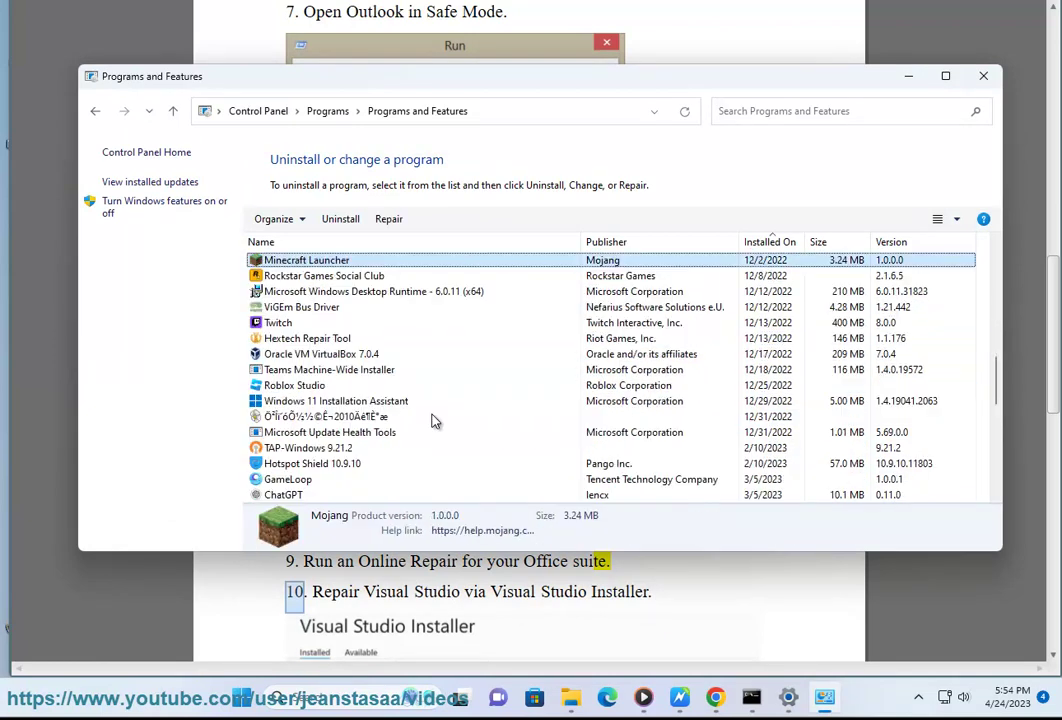
pyautogui.press('m')
pyautogui.press('m')
pyautogui.press('m')
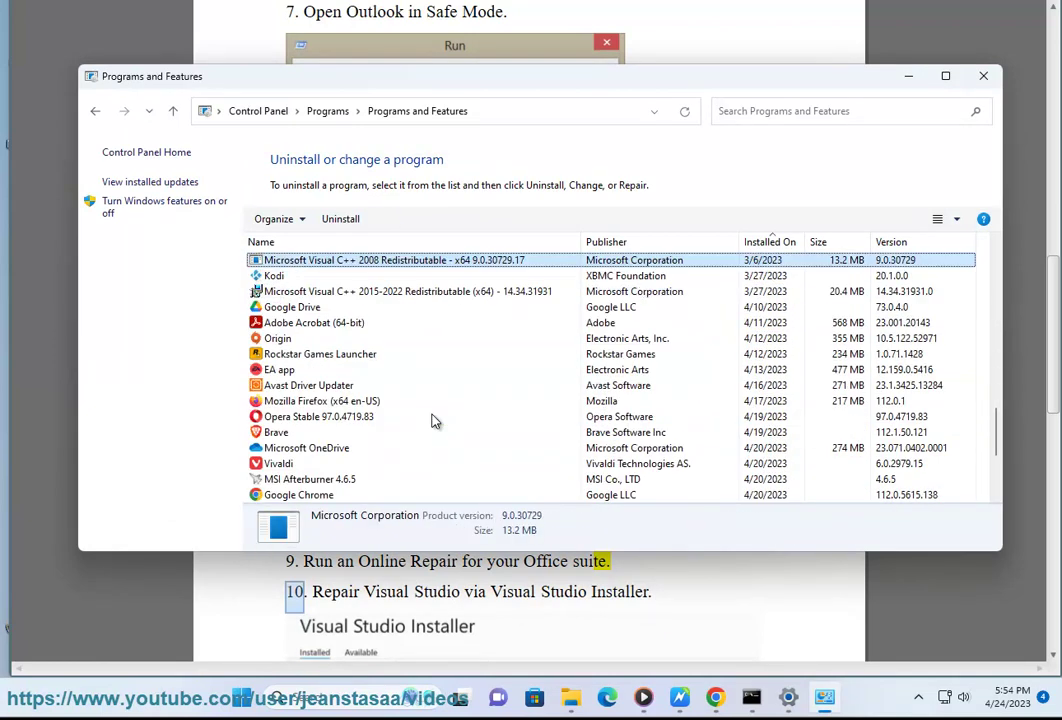
pyautogui.press('m')
pyautogui.press('m')
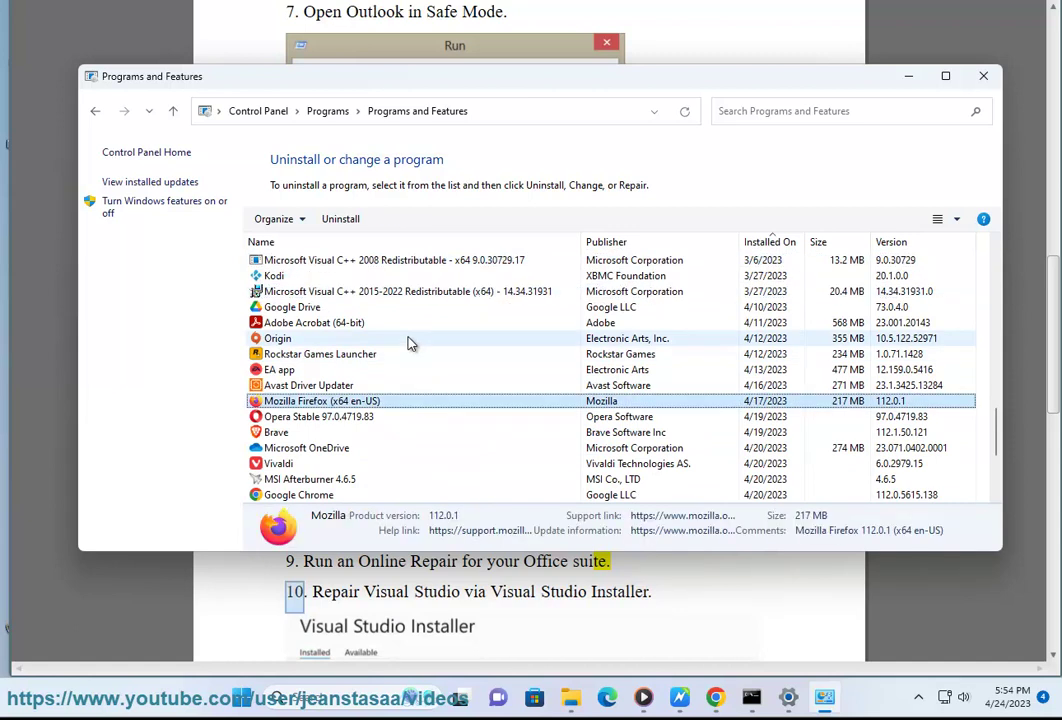
pyautogui.press('m')
pyautogui.press('m')
pyautogui.press('m')
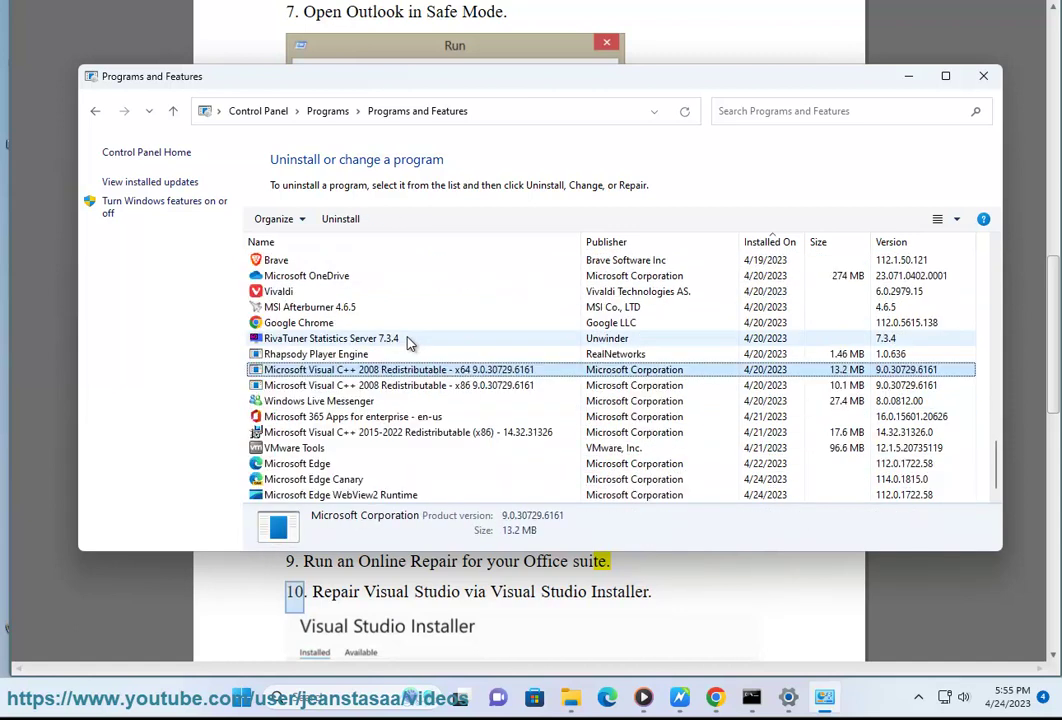
pyautogui.press('m')
pyautogui.press('m')
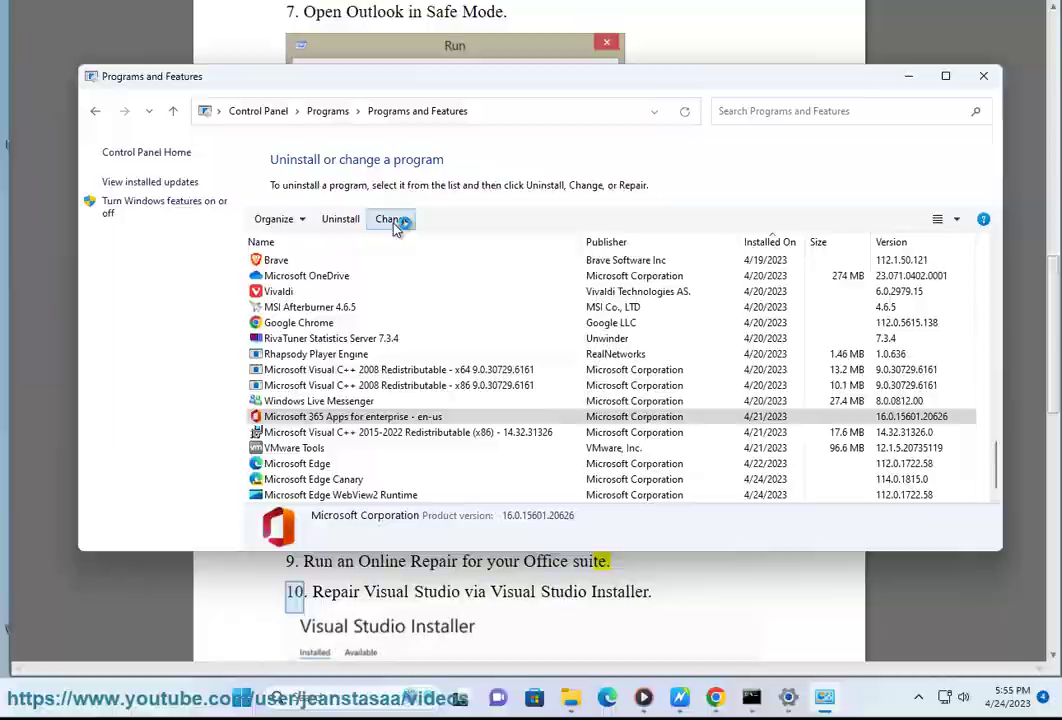
# Step: Choose Online Repair in the selected Office suite's repair options, cancel without repairing, and close Programs and Features
pyautogui.click(396, 219)
pyautogui.click(421, 445)
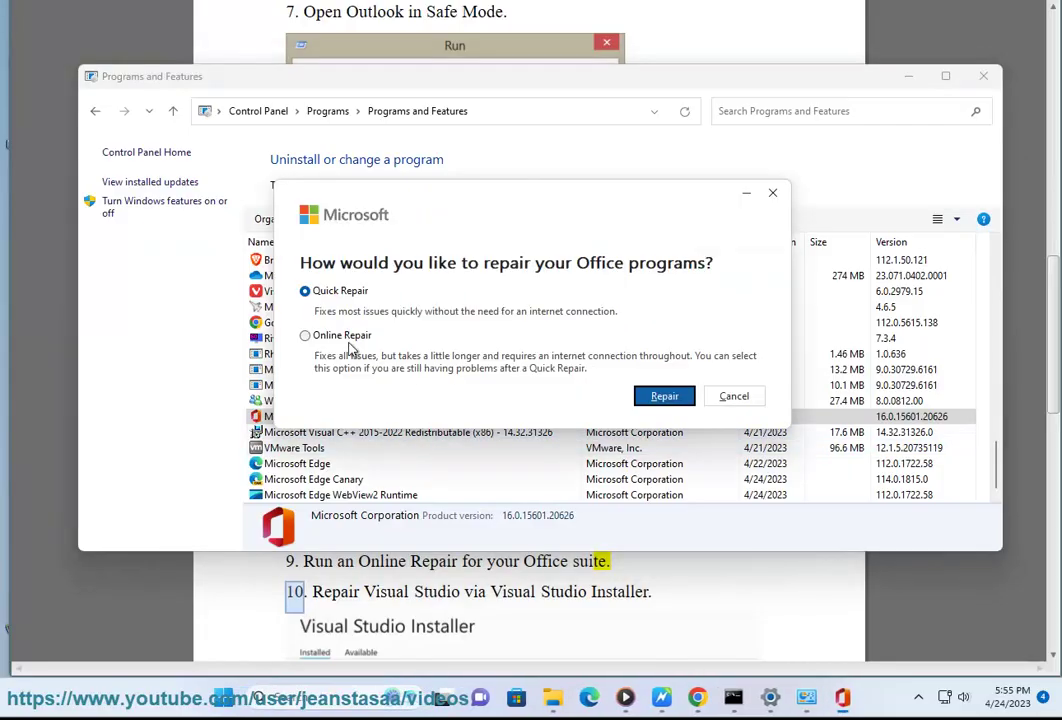
pyautogui.click(415, 346)
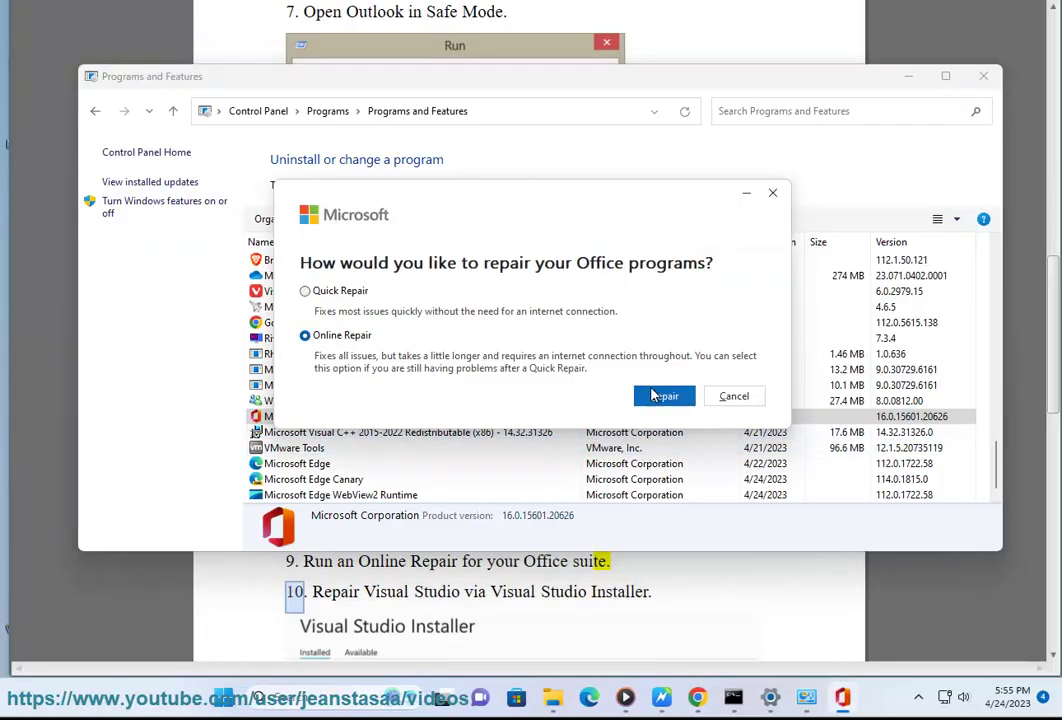
pyautogui.click(734, 396)
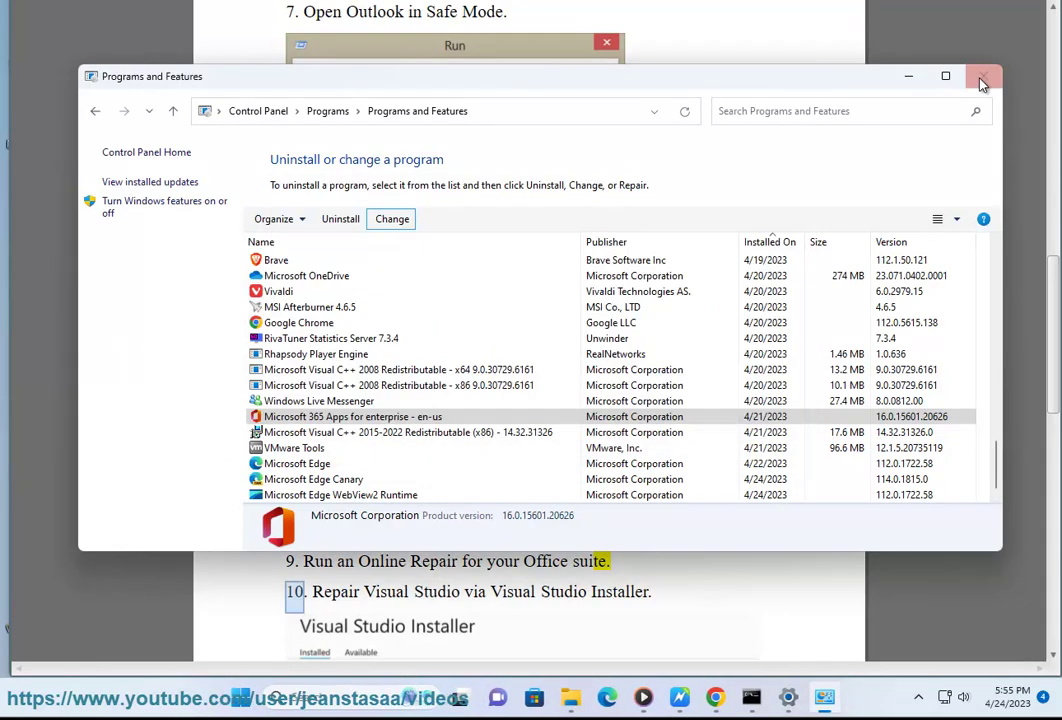
pyautogui.click(983, 76)
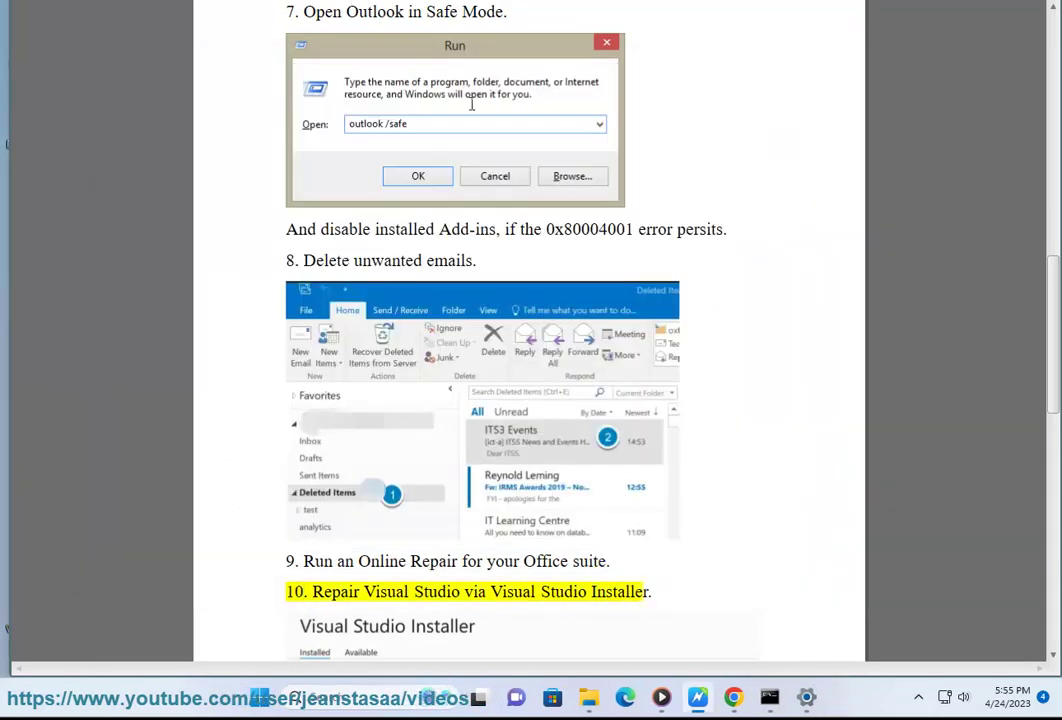
# Step: Copy "Visual Studio Installer." from item 10 of the document and search Google in Chrome for "visual studio installer download"
pyautogui.scroll(-4, 609, 474)
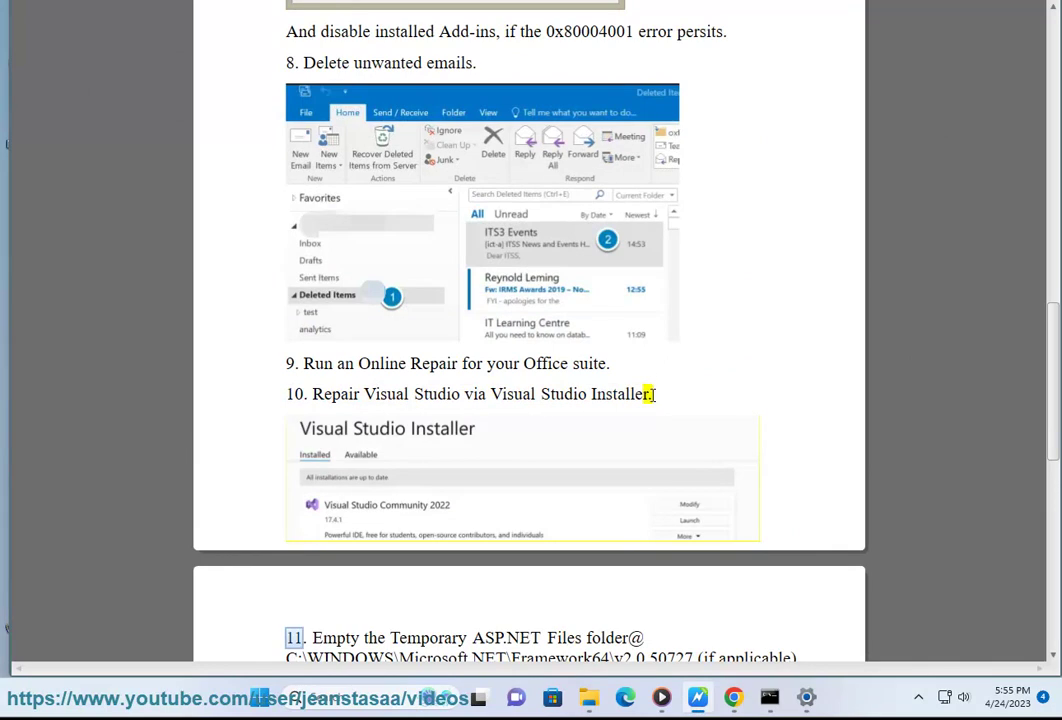
pyautogui.moveTo(651, 394); pyautogui.dragTo(493, 403)
pyautogui.hotkey('ctrl', 'c')
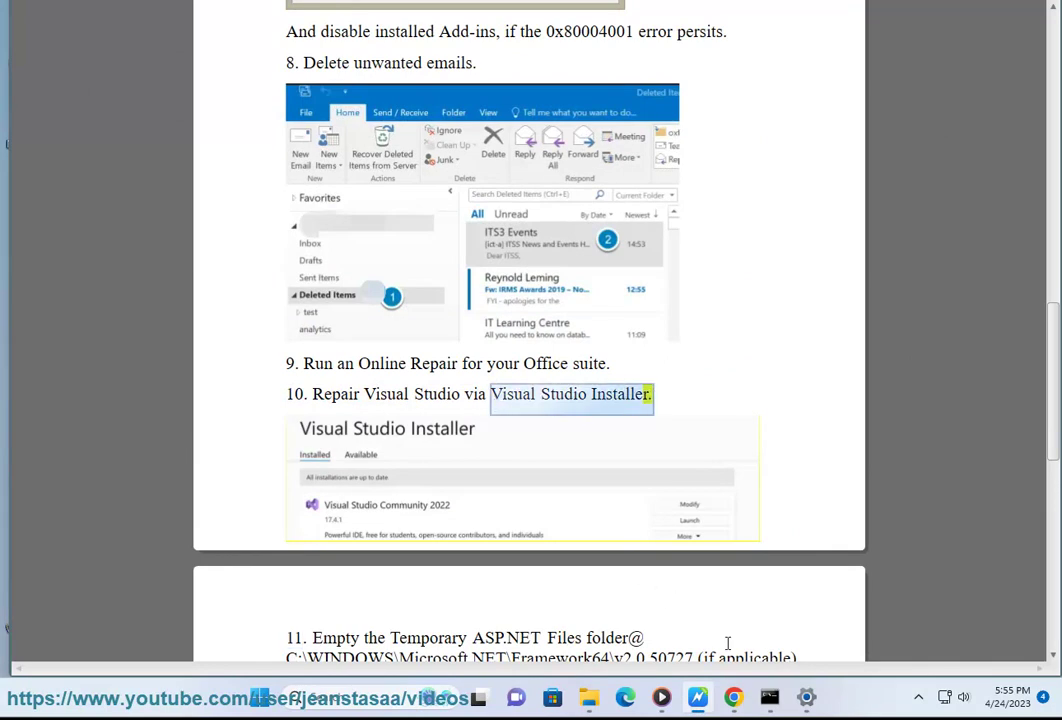
pyautogui.click(734, 697)
pyautogui.click(290, 149)
pyautogui.hotkey('ctrl', 'a')
pyautogui.hotkey('ctrl', 'v')
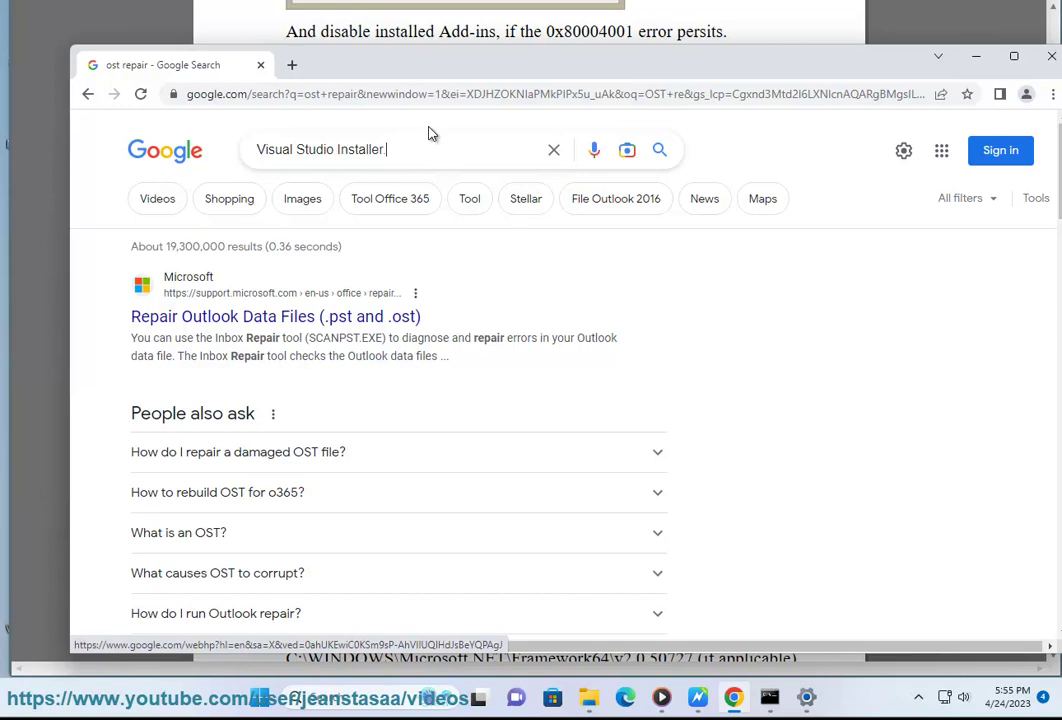
pyautogui.click(420, 237)
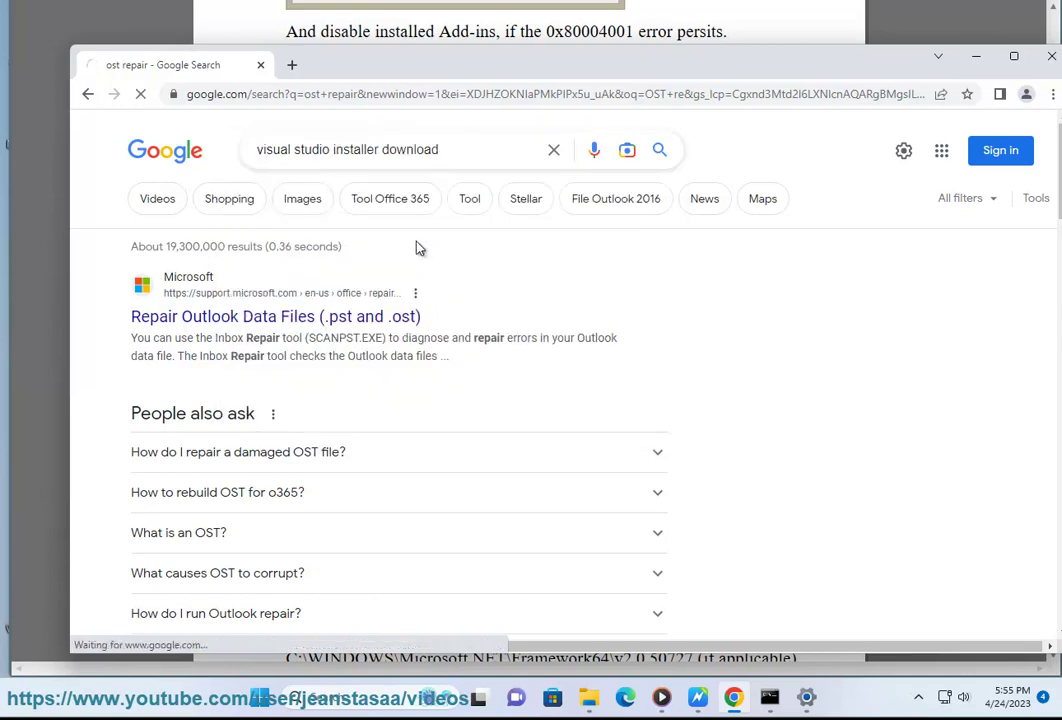
# Step: Open the Download Visual Studio Tools result in a new tab and download the free Visual Studio 2022 Community installer
pyautogui.rightClick(395, 318)
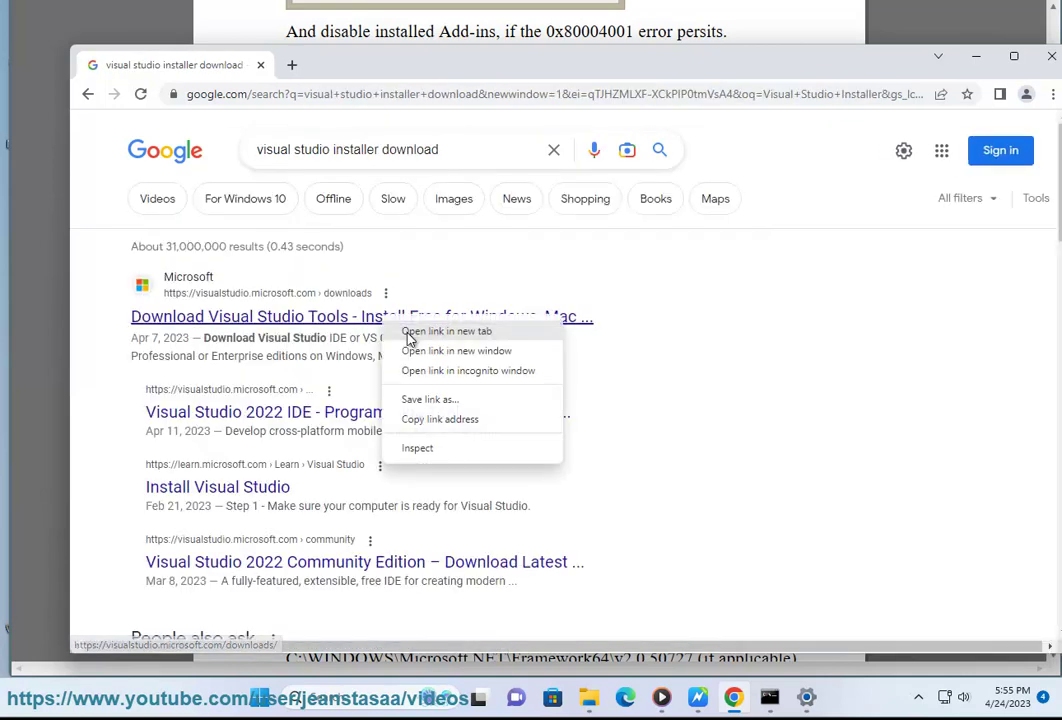
pyautogui.click(425, 334)
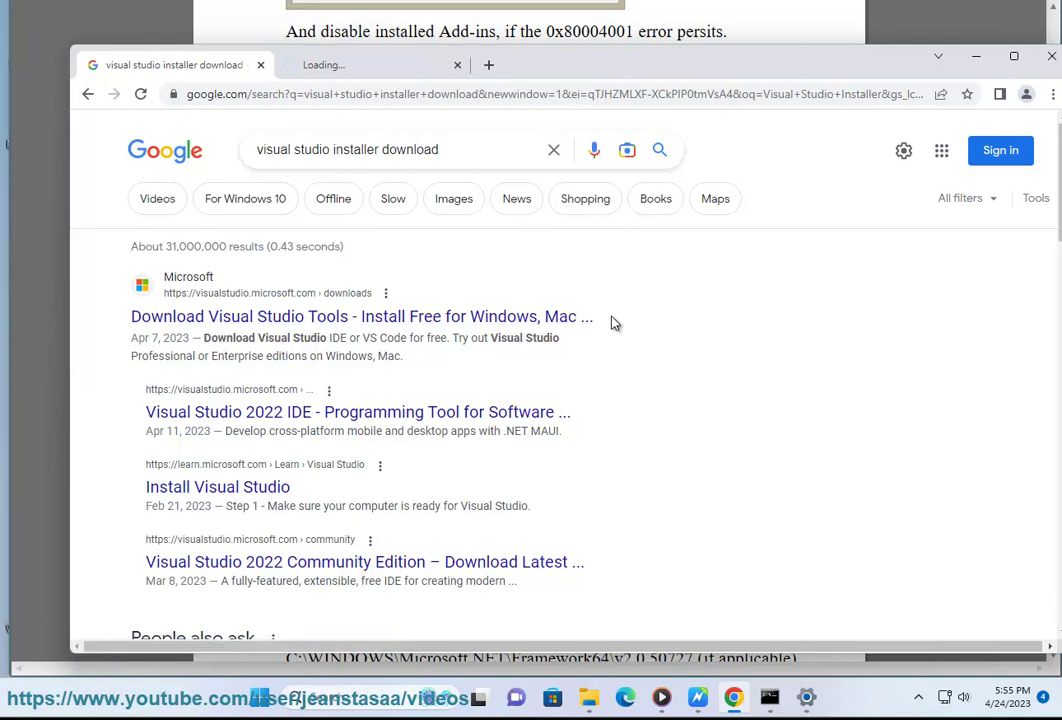
pyautogui.click(379, 64)
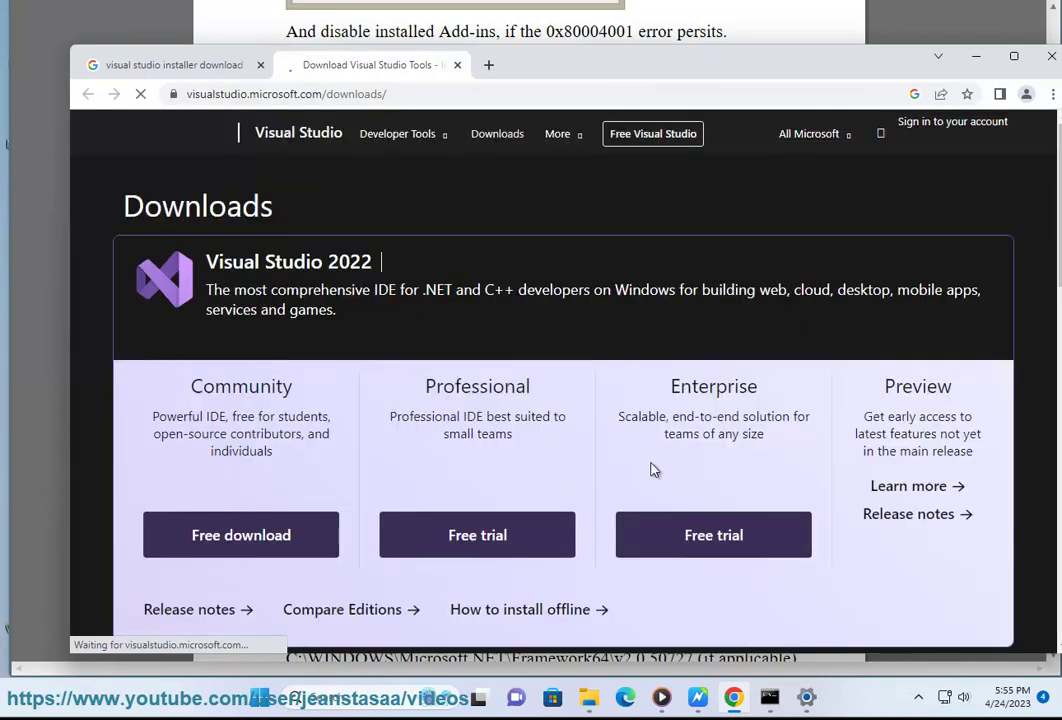
pyautogui.click(238, 535)
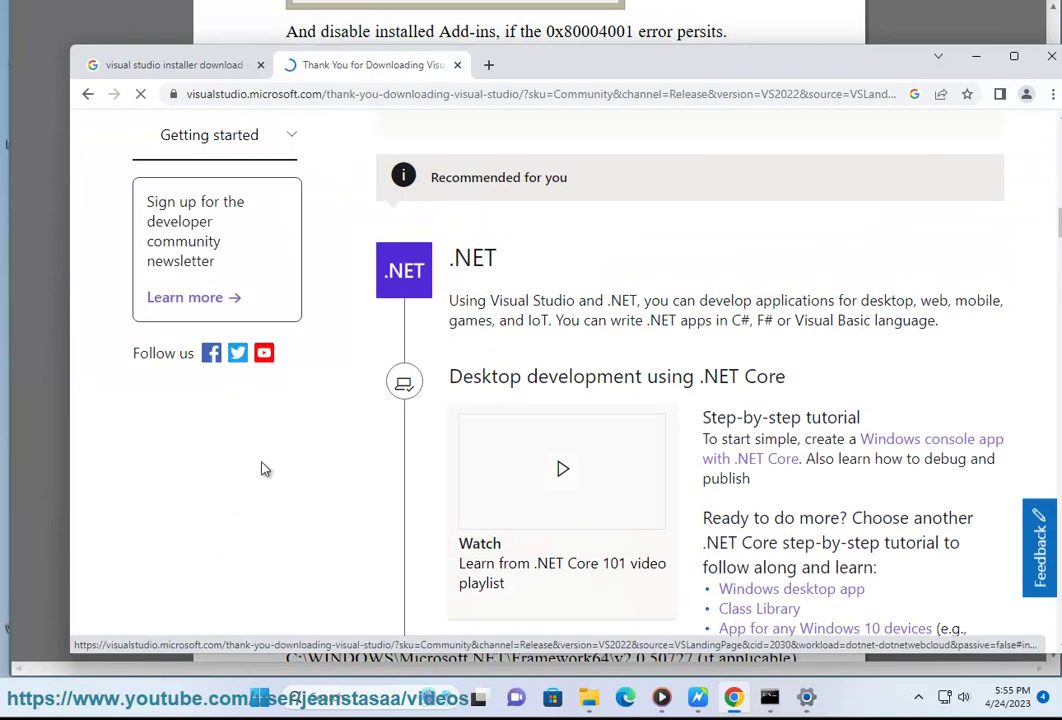
pyautogui.scroll(-2, 838, 436)
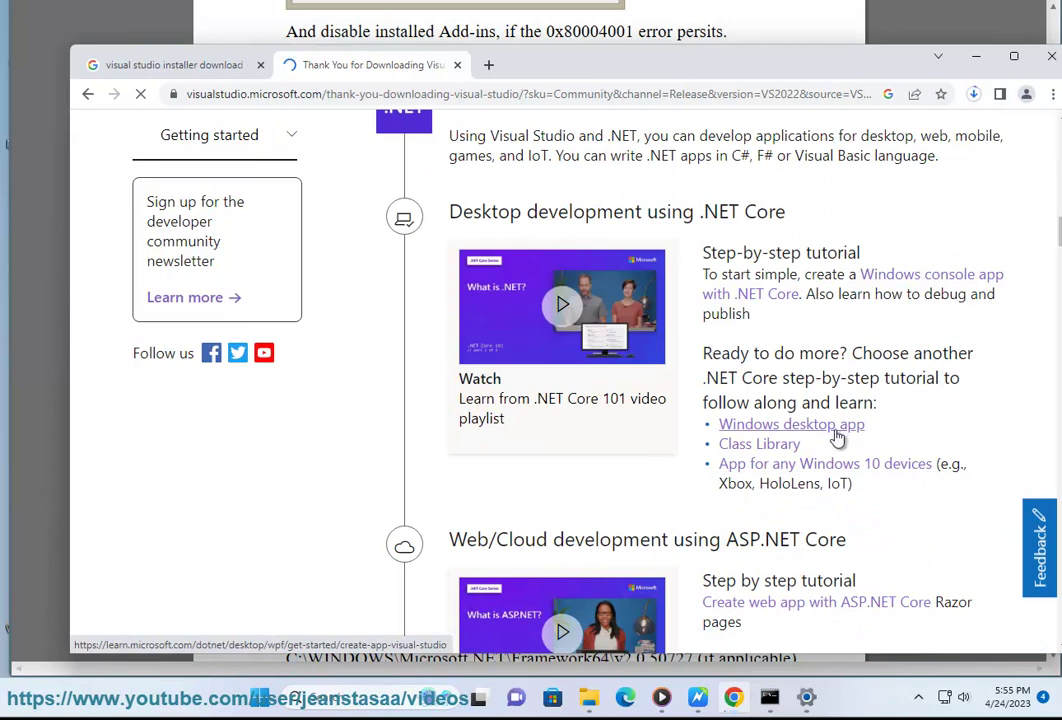
pyautogui.scroll(2, 835, 438)
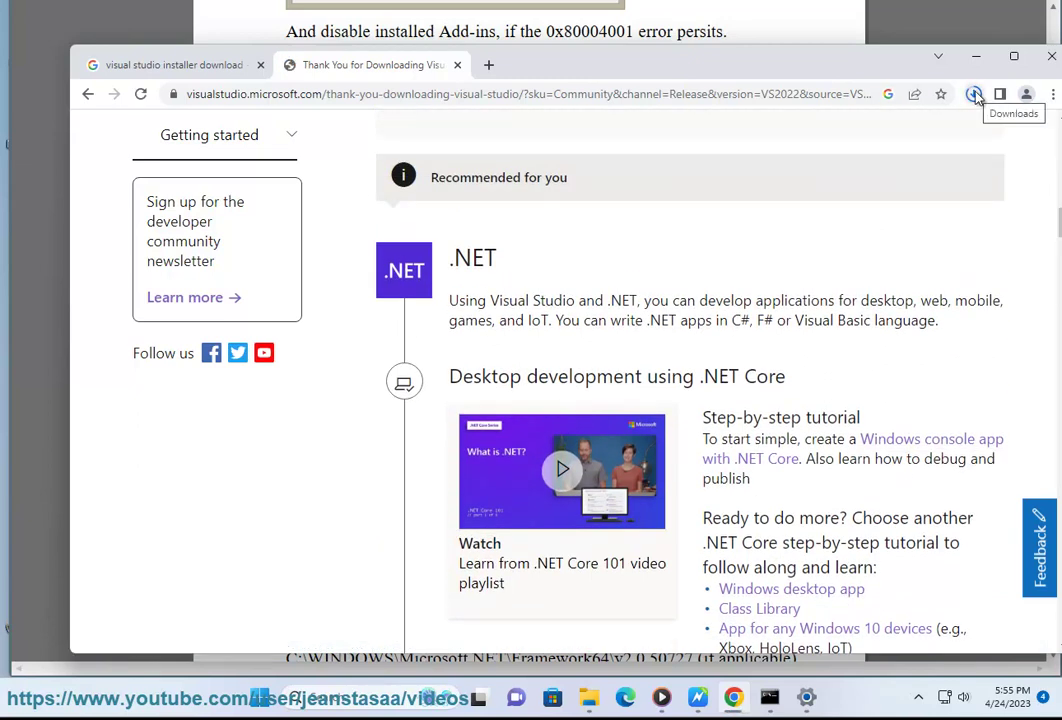
pyautogui.click(975, 95)
pyautogui.click(975, 95)
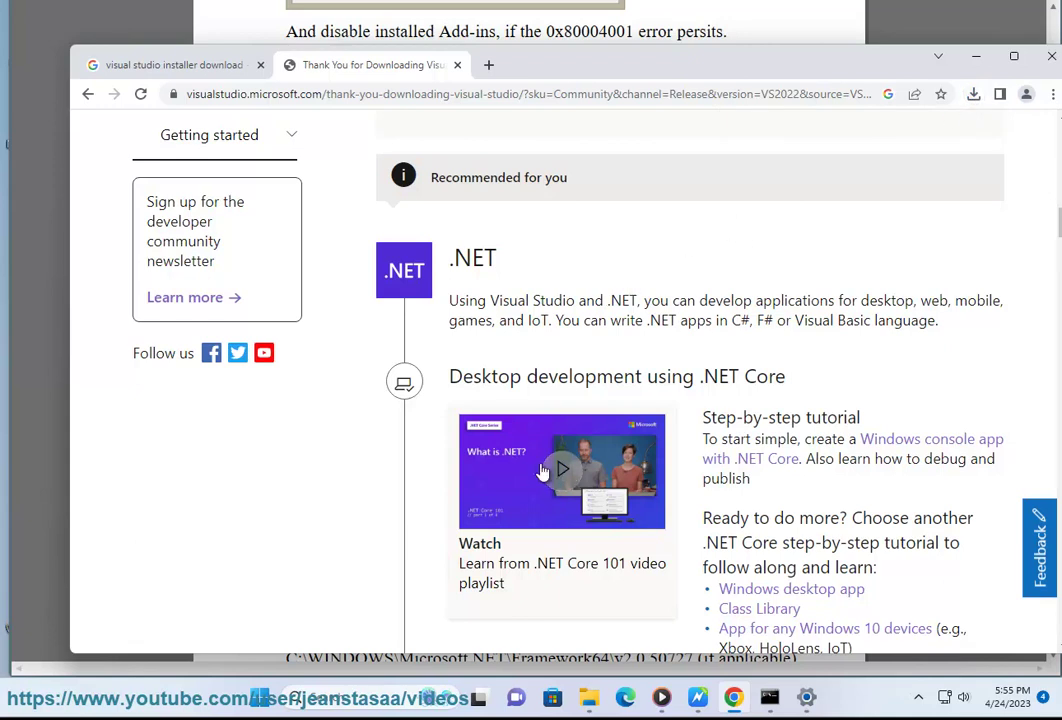
# Step: Run VisualStudioSetup.exe from the Downloads folder, return the browser to the Visual Studio downloads page, and allow the installer to make changes
pyautogui.click(589, 697)
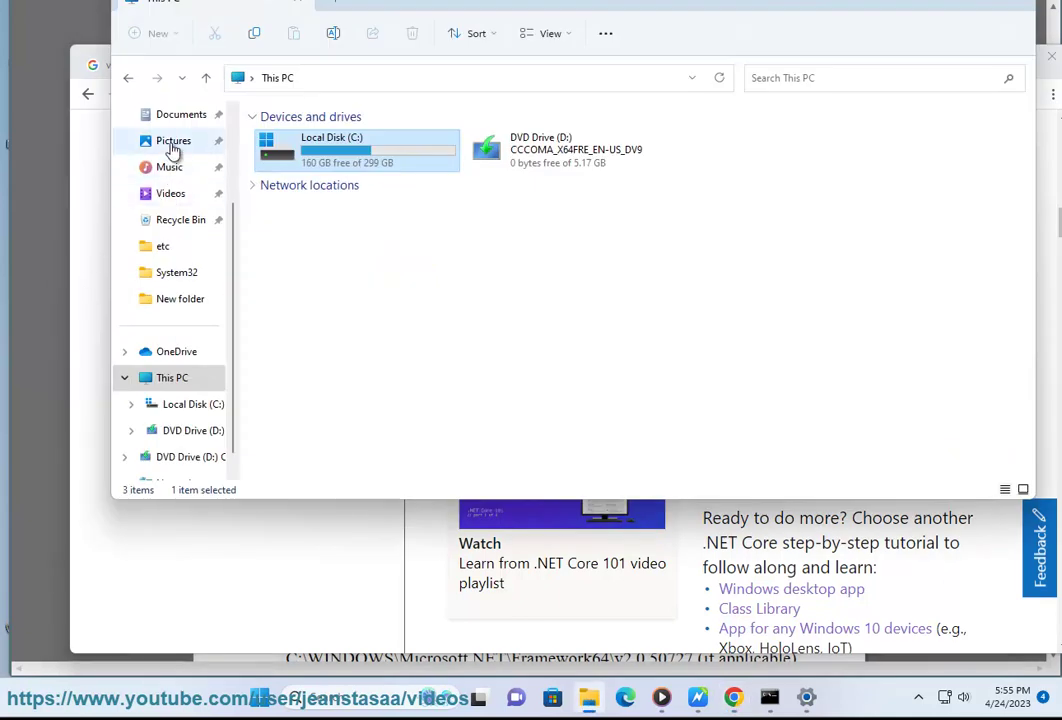
pyautogui.scroll(2, 172, 152)
pyautogui.click(176, 194)
pyautogui.doubleClick(309, 158)
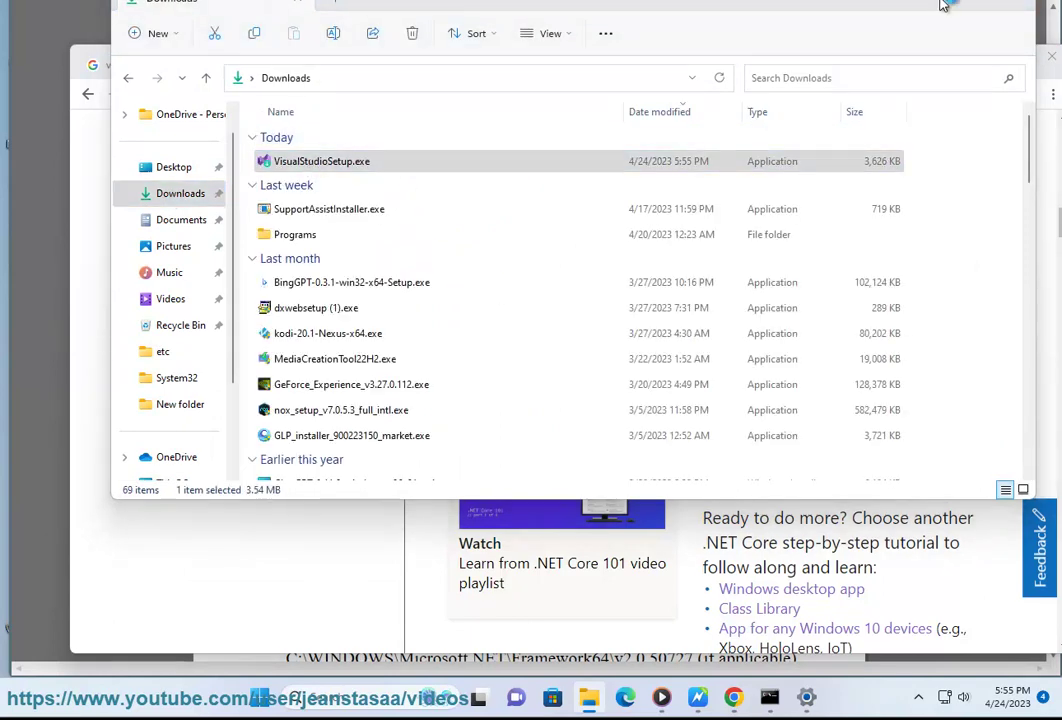
pyautogui.click(311, 560)
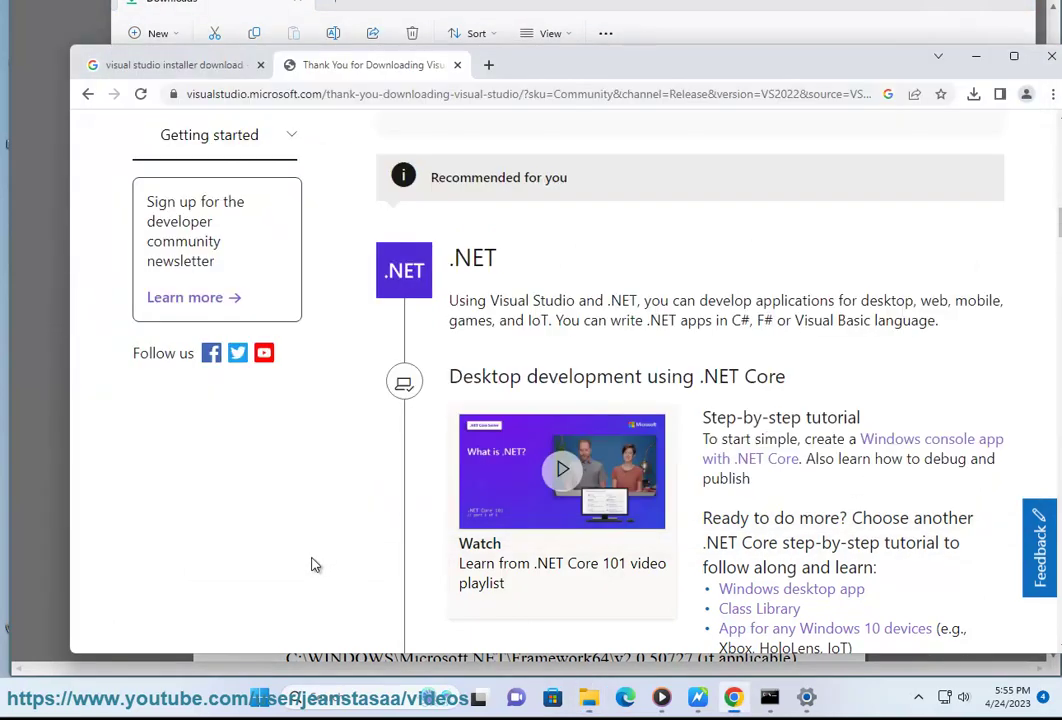
pyautogui.click(87, 95)
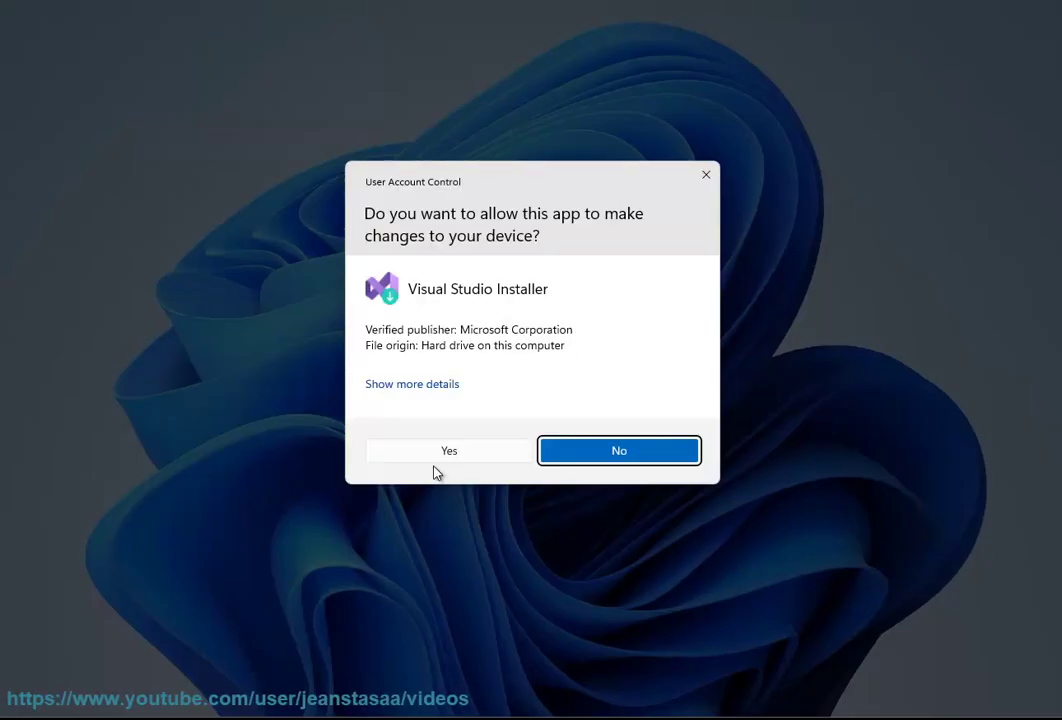
pyautogui.click(437, 460)
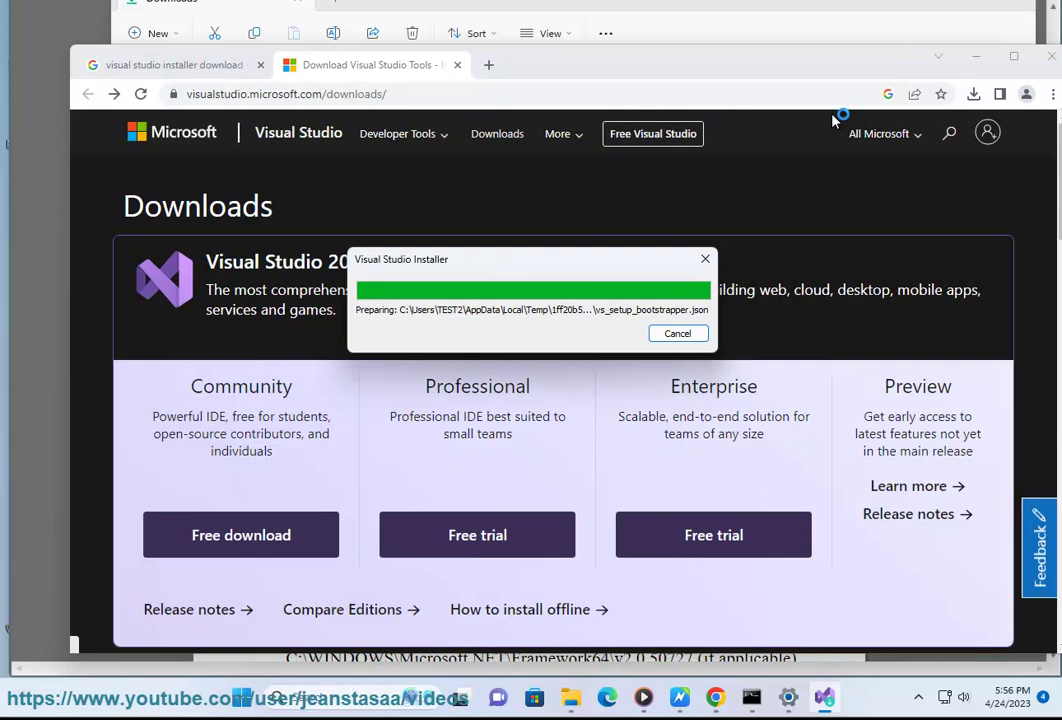
# Step: Minimize the browser and close the Downloads folder window to return to the document
pyautogui.click(975, 57)
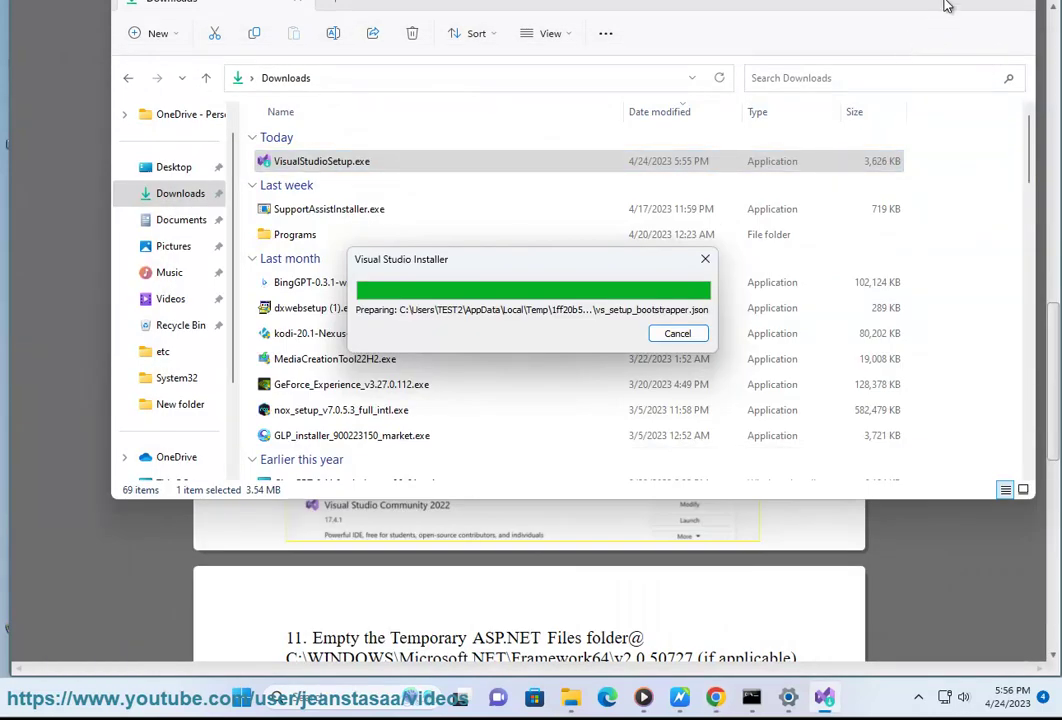
pyautogui.click(1013, 3)
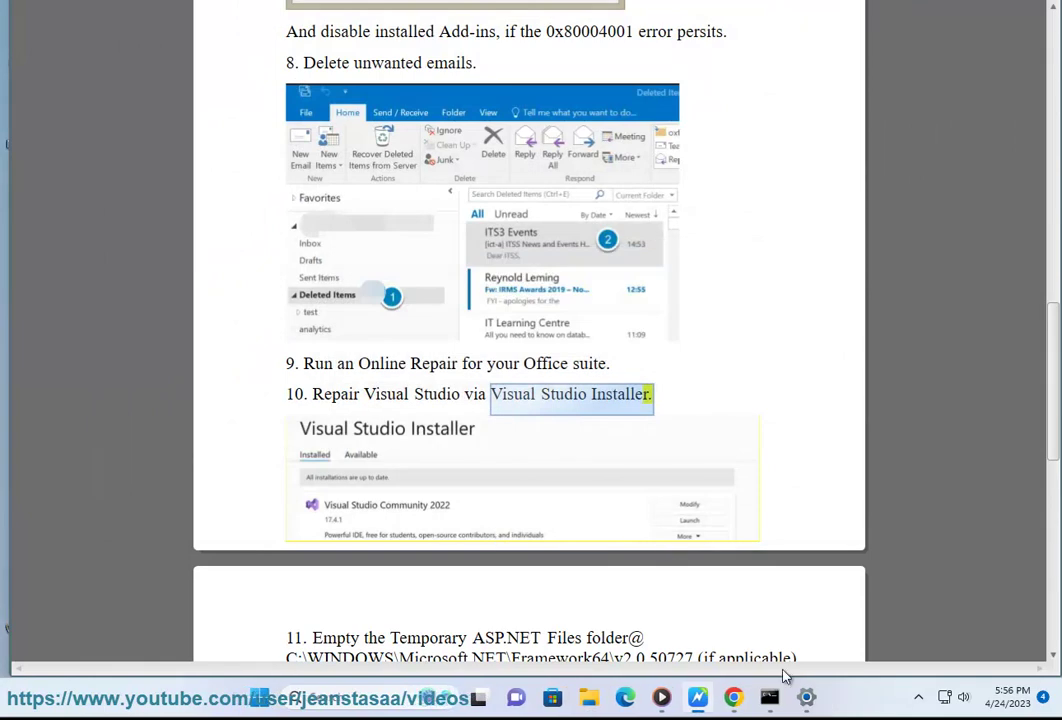
pyautogui.moveTo(812, 695)
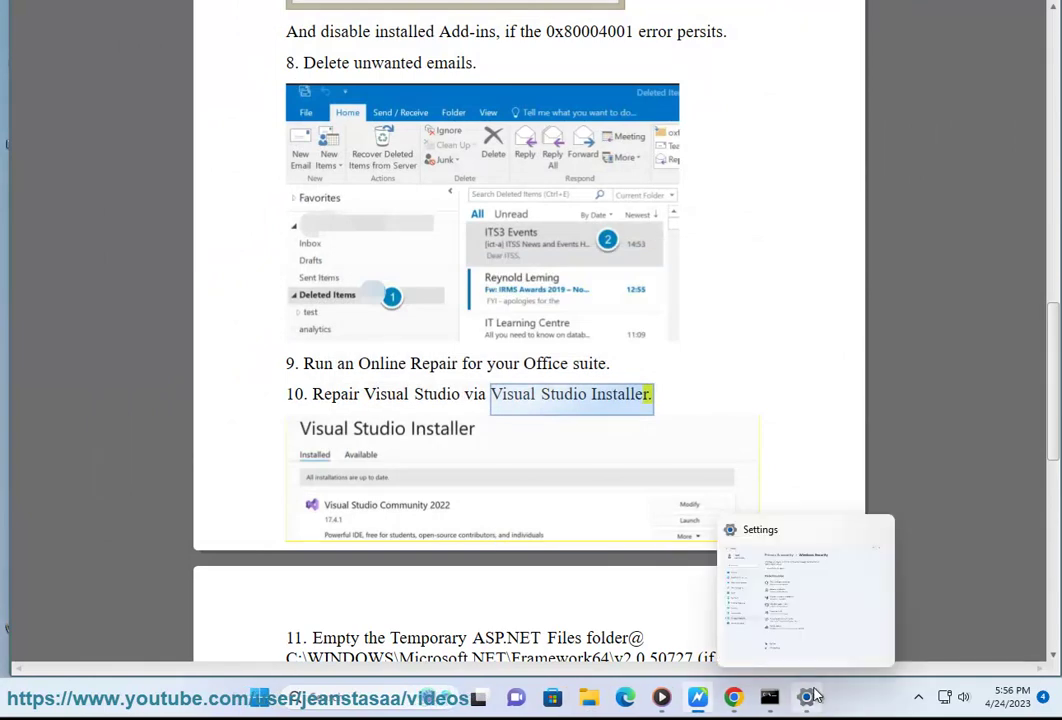
pyautogui.click(918, 698)
pyautogui.click(362, 523)
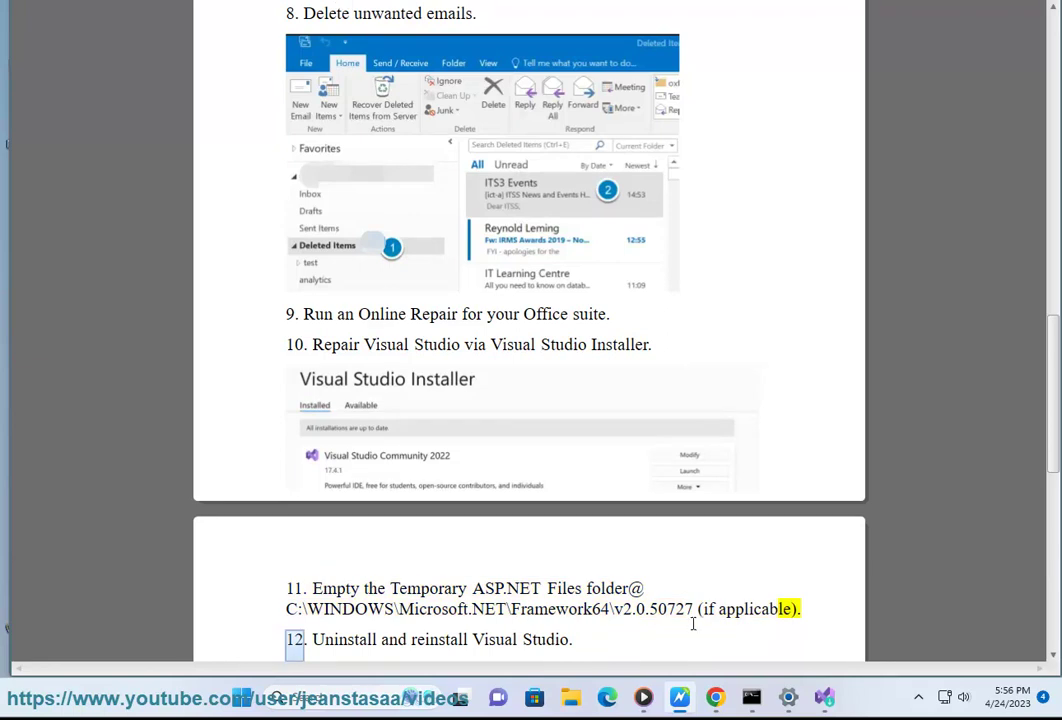
# Step: Copy the folder path from item 11 of the document and open its C:\WINDOWS\Microsoft.NET\Framework64\ part in File Explorer
pyautogui.moveTo(693, 609); pyautogui.dragTo(287, 612)
pyautogui.hotkey('ctrl', 'c')
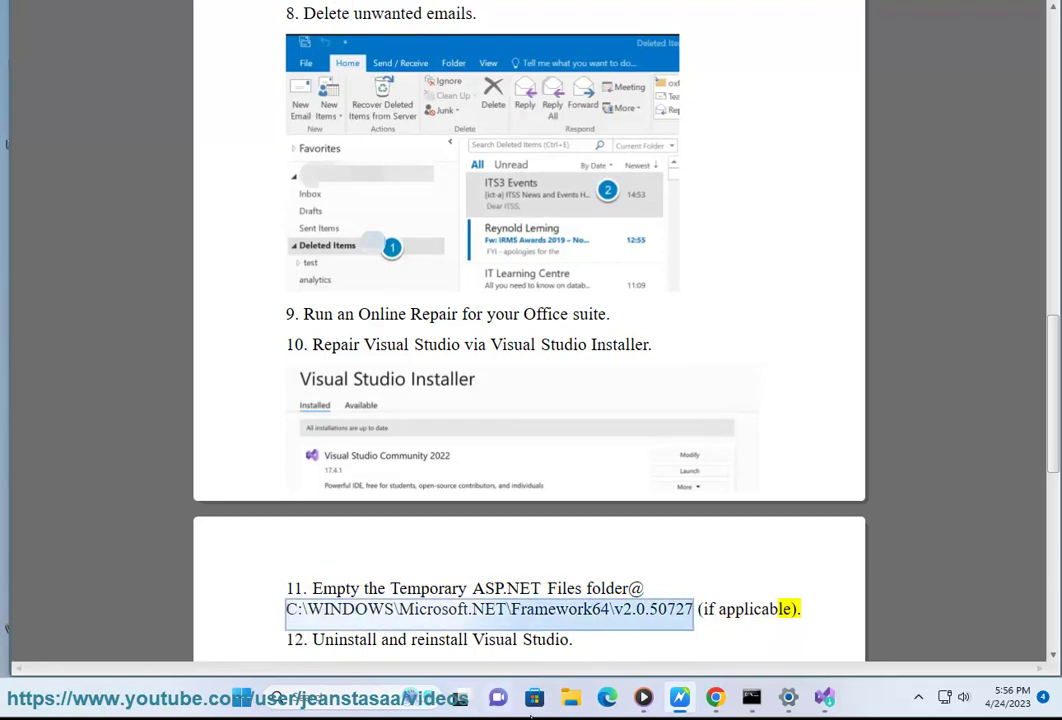
pyautogui.press('super+e')
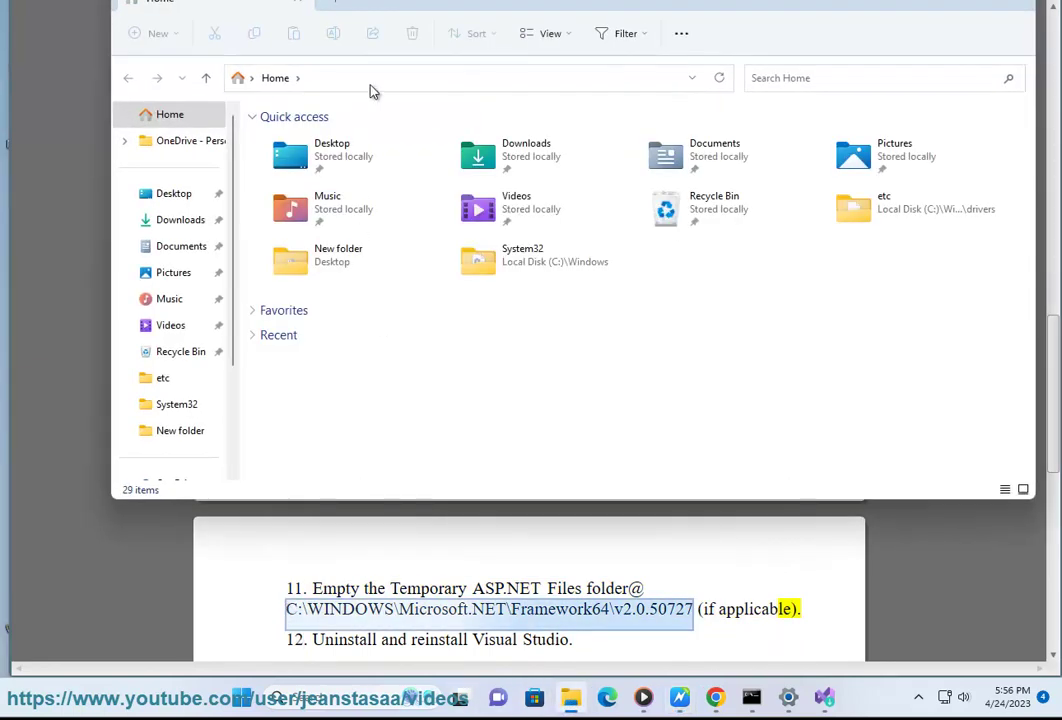
pyautogui.click(370, 85)
pyautogui.hotkey('ctrl', 'v')
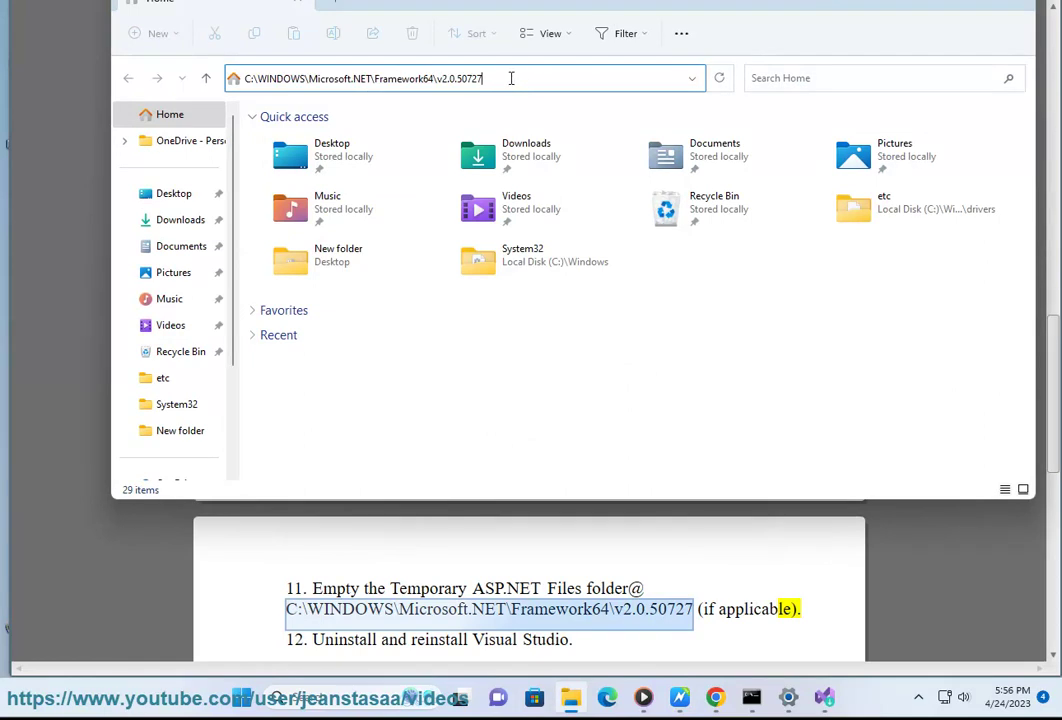
pyautogui.press('BackSpace')
pyautogui.press('BackSpace')
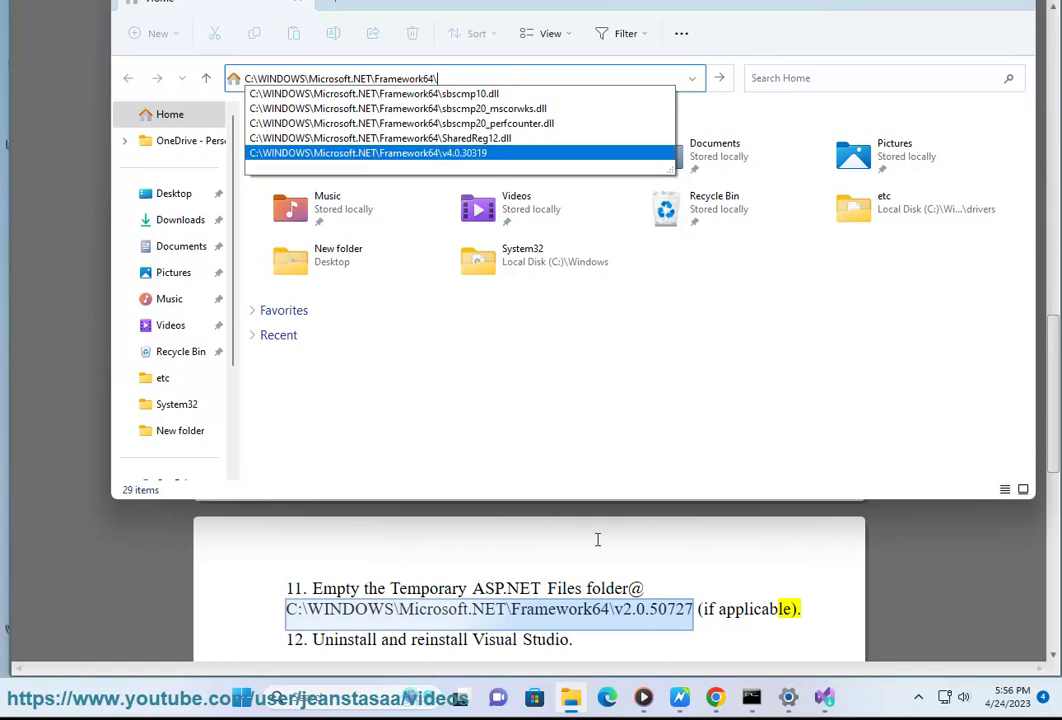
pyautogui.press('Return')
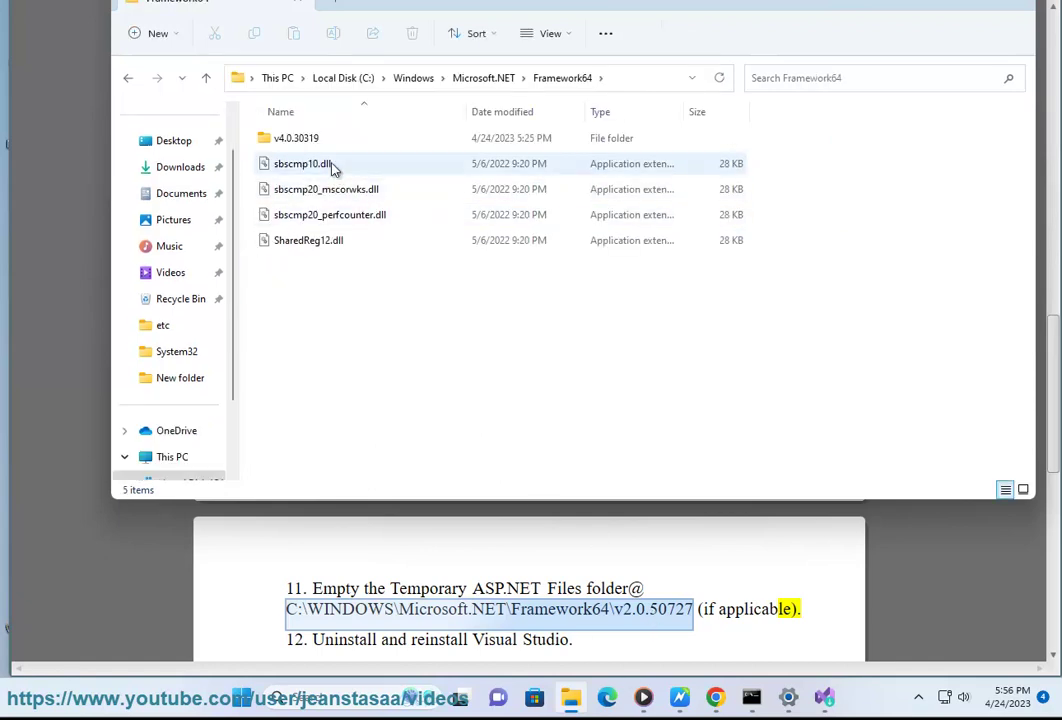
# Step: Open the v4.0.30319 folder, look for temporary ASP.NET files, select ASP.NETWebAdminFiles, and return to the document
pyautogui.doubleClick(305, 138)
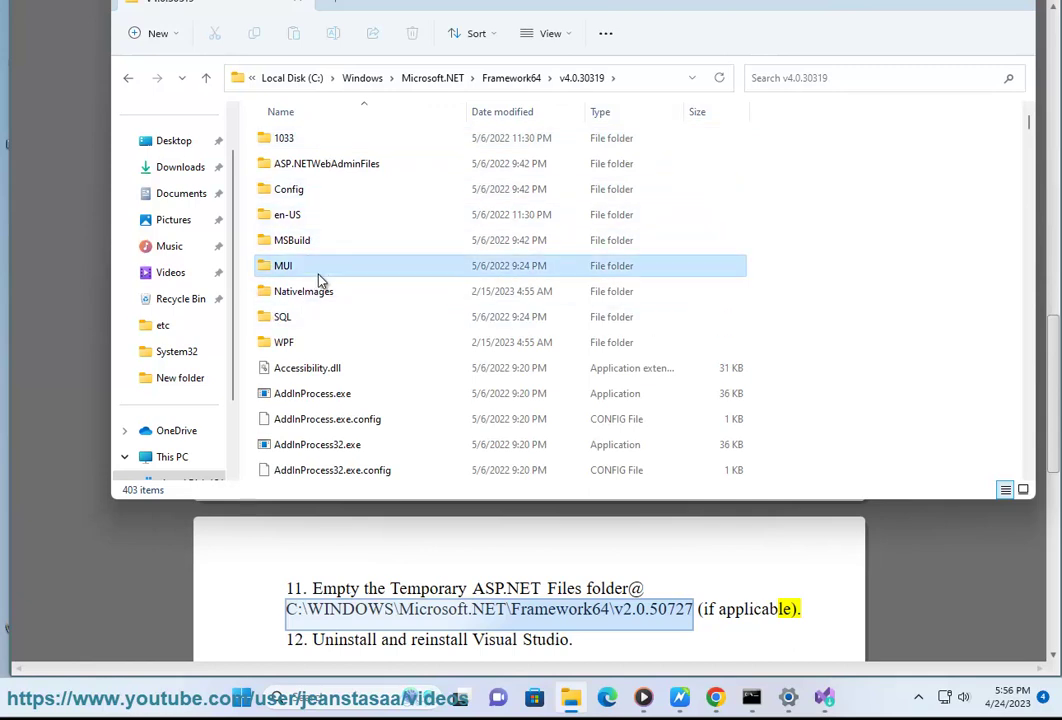
pyautogui.write('ac')
pyautogui.click(305, 173)
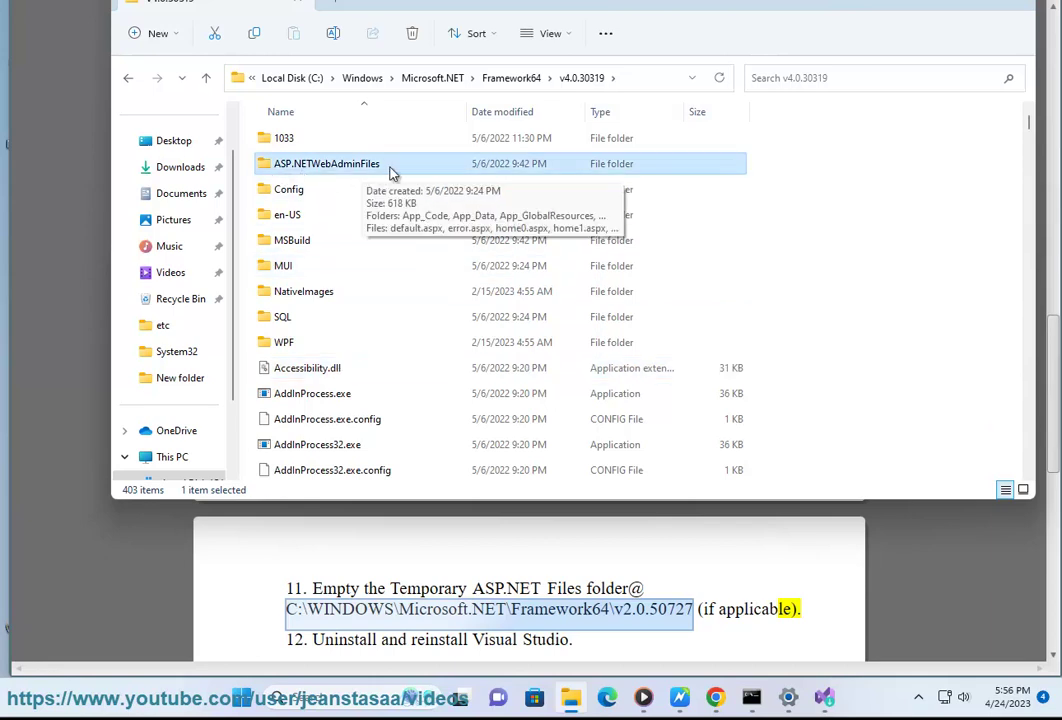
pyautogui.scroll(-4, 431, 360)
pyautogui.scroll(5, 290, 216)
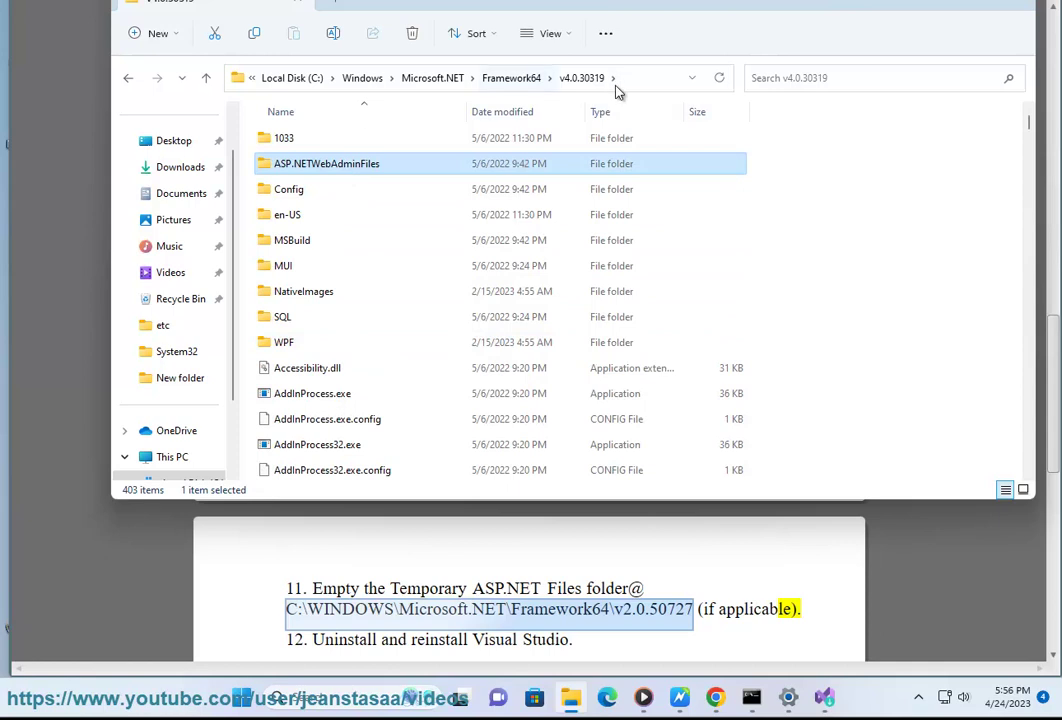
pyautogui.click(551, 591)
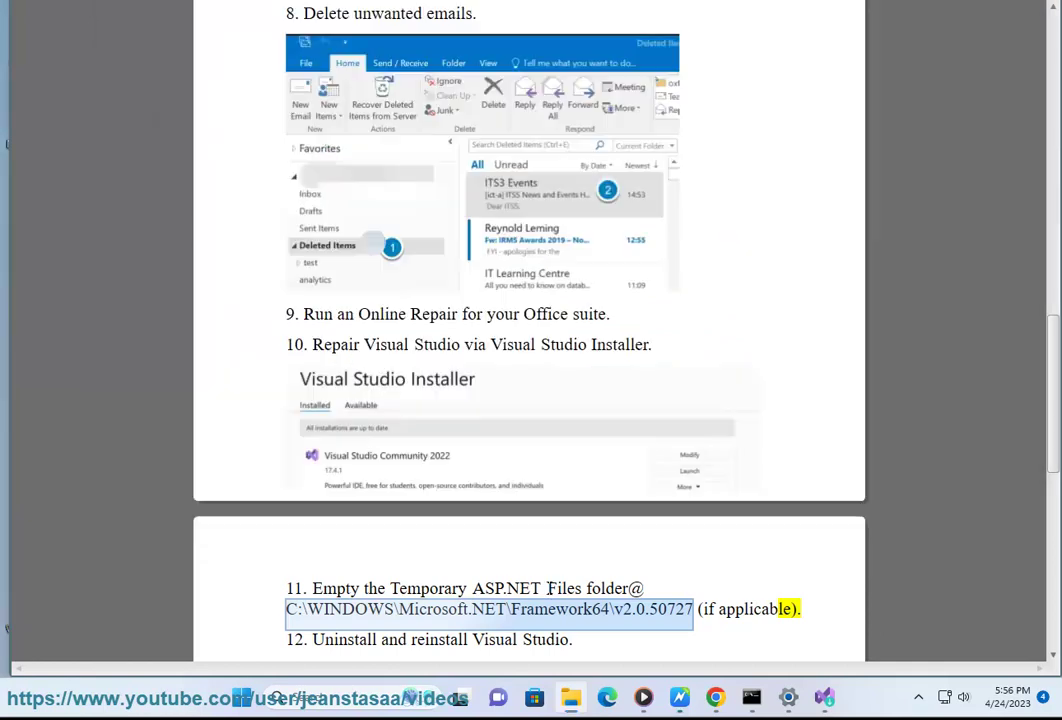
# Step: Select the word "Repair" in item 10 of the document, continue the Visual Studio Installer setup, and cancel it
pyautogui.moveTo(551, 591); pyautogui.dragTo(476, 591)
pyautogui.click(822, 593)
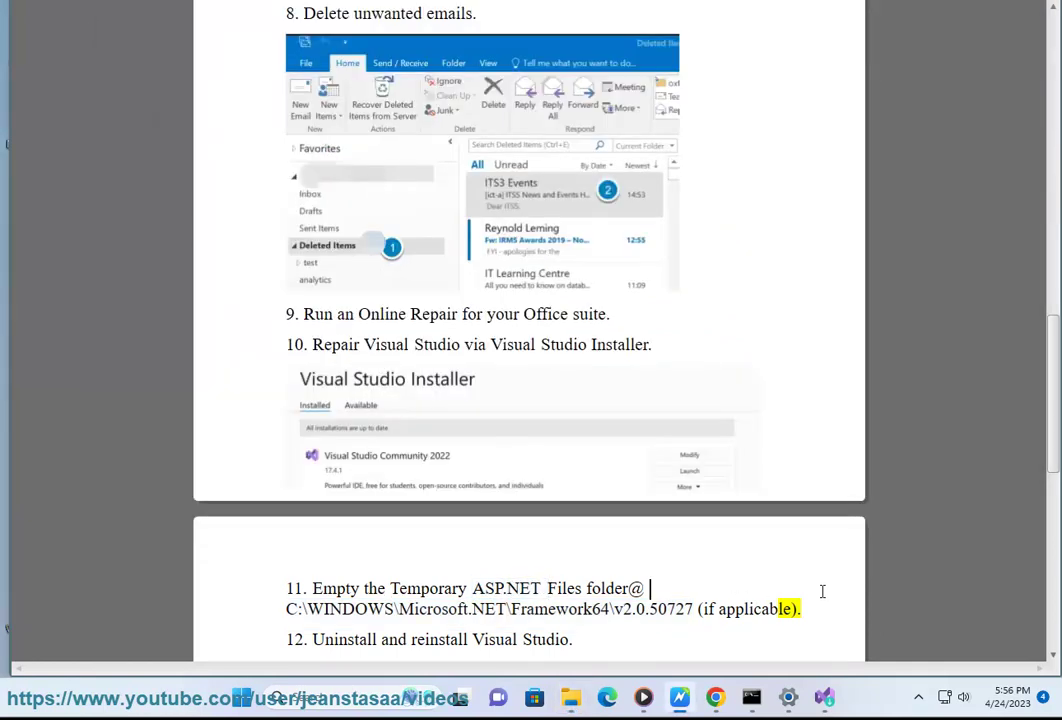
pyautogui.doubleClick(342, 344)
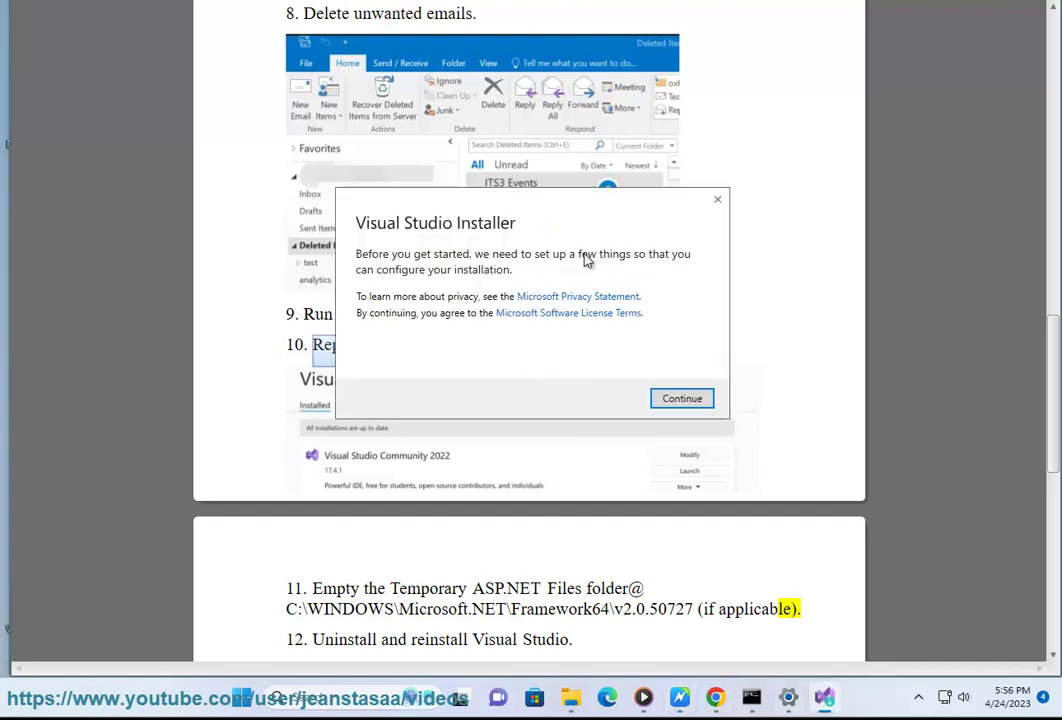
pyautogui.click(680, 398)
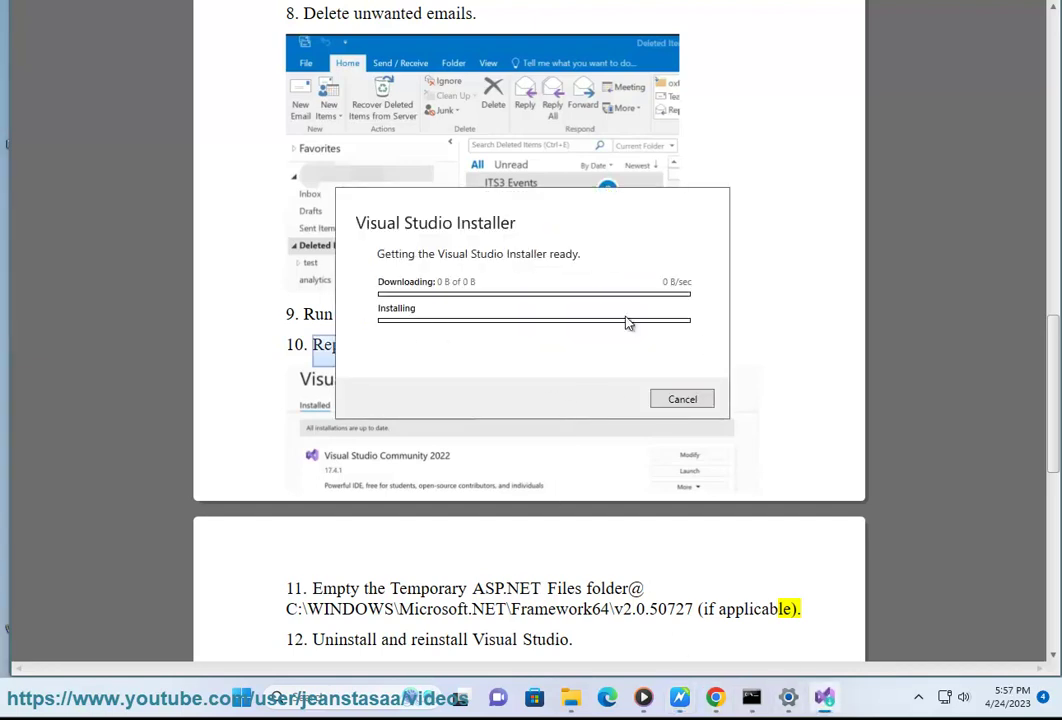
pyautogui.click(683, 400)
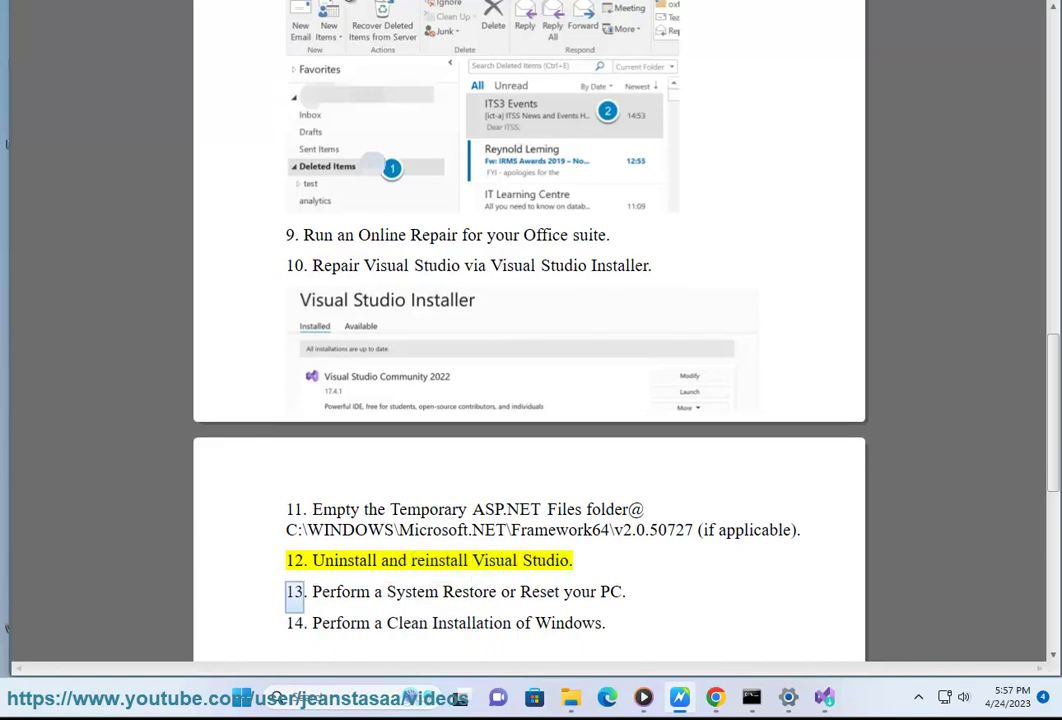
# Step: Open Control Panel to show where programs are uninstalled for item 12 of the document, and close it
pyautogui.click(351, 692)
pyautogui.write('C')
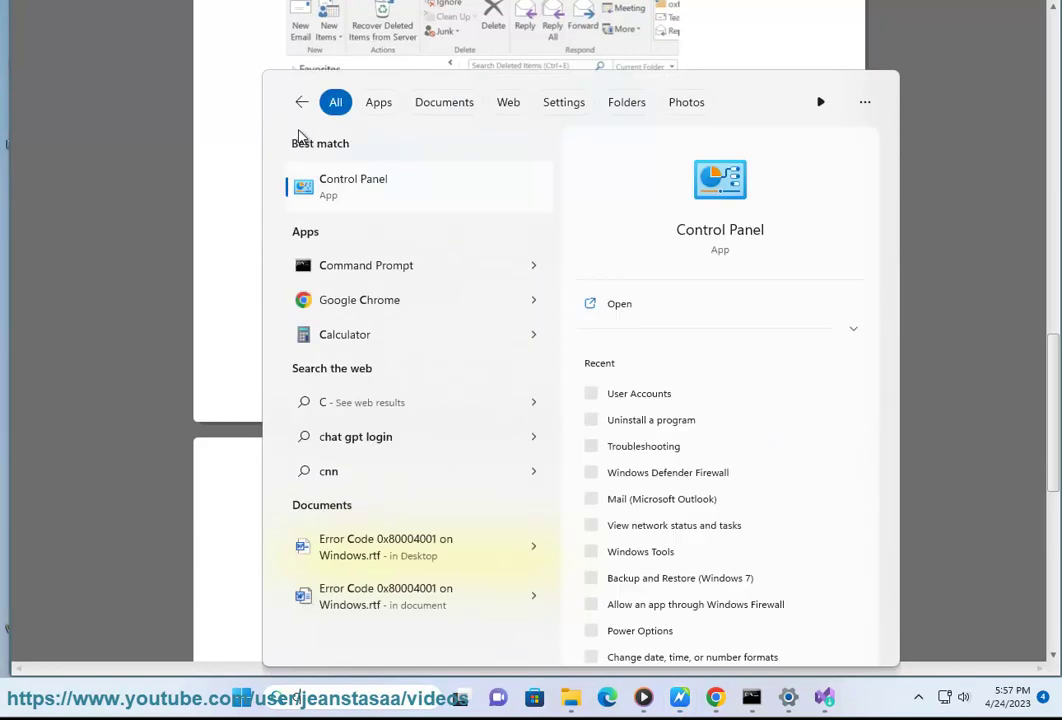
pyautogui.click(351, 190)
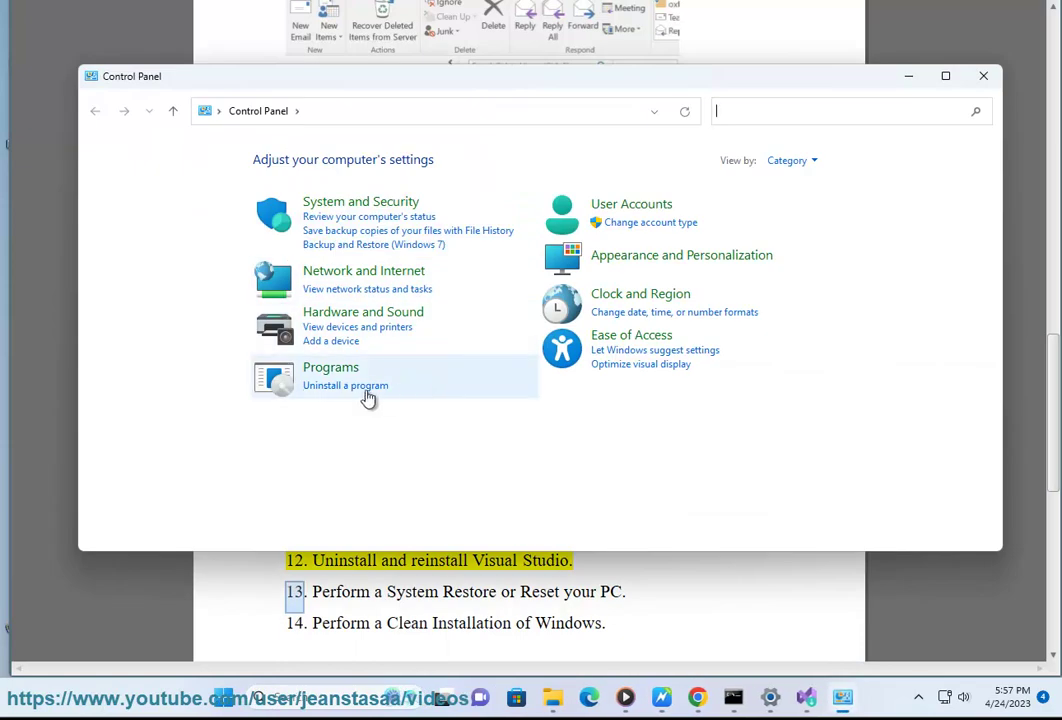
pyautogui.hotkey('alt', 'F4')
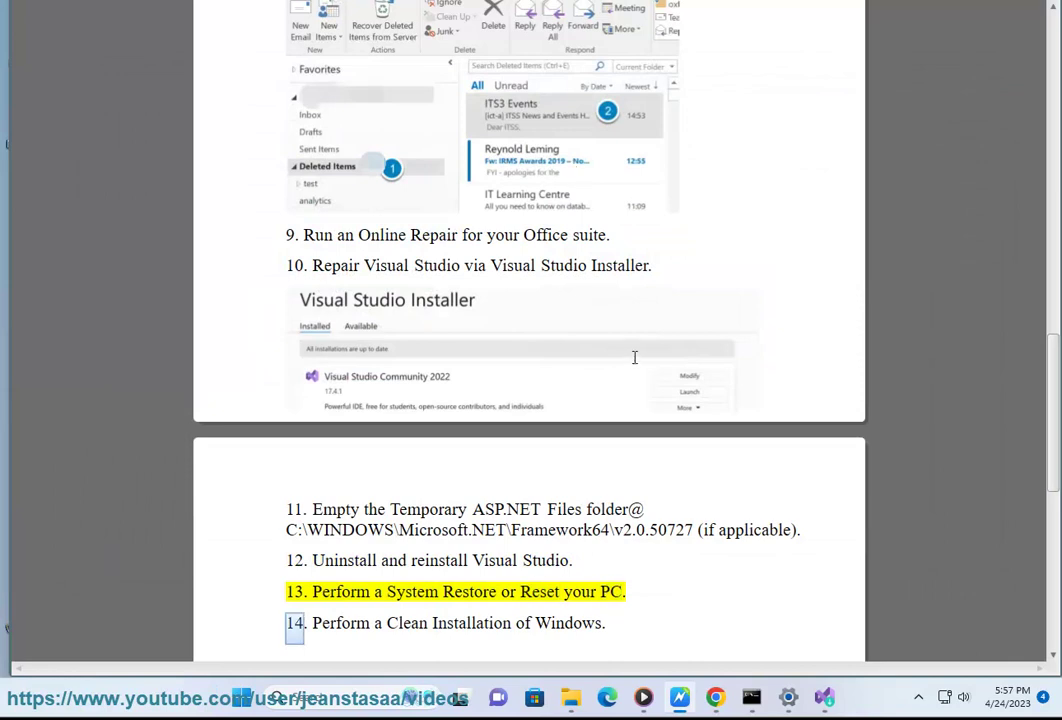
# Step: Open Backup and Restore (Windows 7) from Control Panel for item 13 and bring up the selection of another backup to restore files from
pyautogui.click(330, 697)
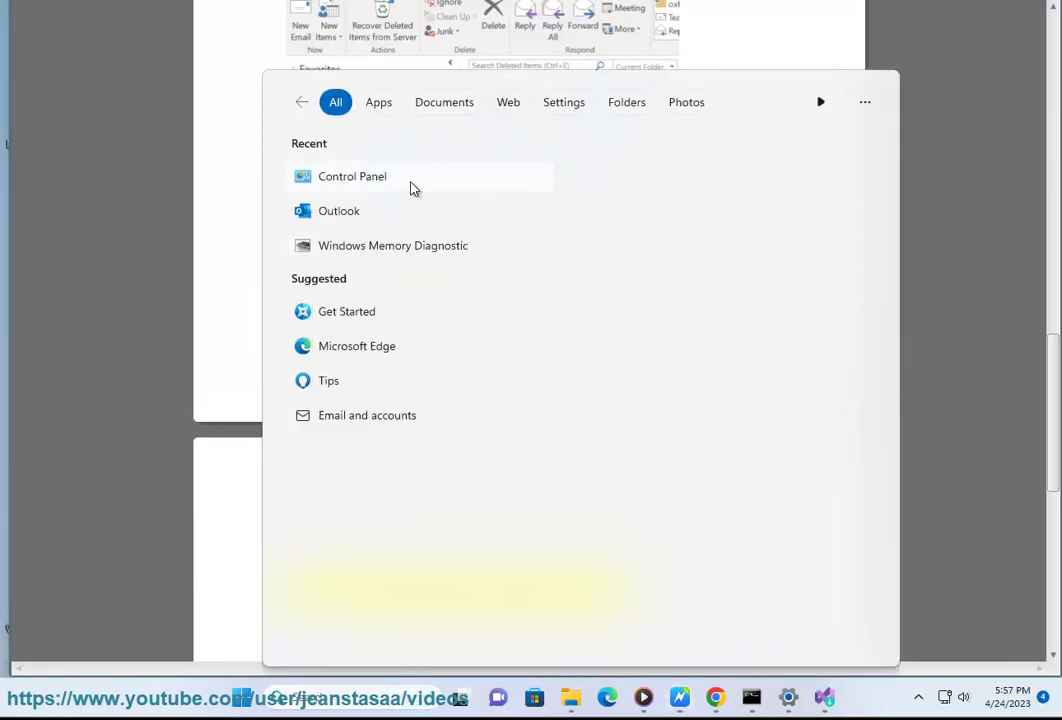
pyautogui.click(412, 187)
pyautogui.click(373, 245)
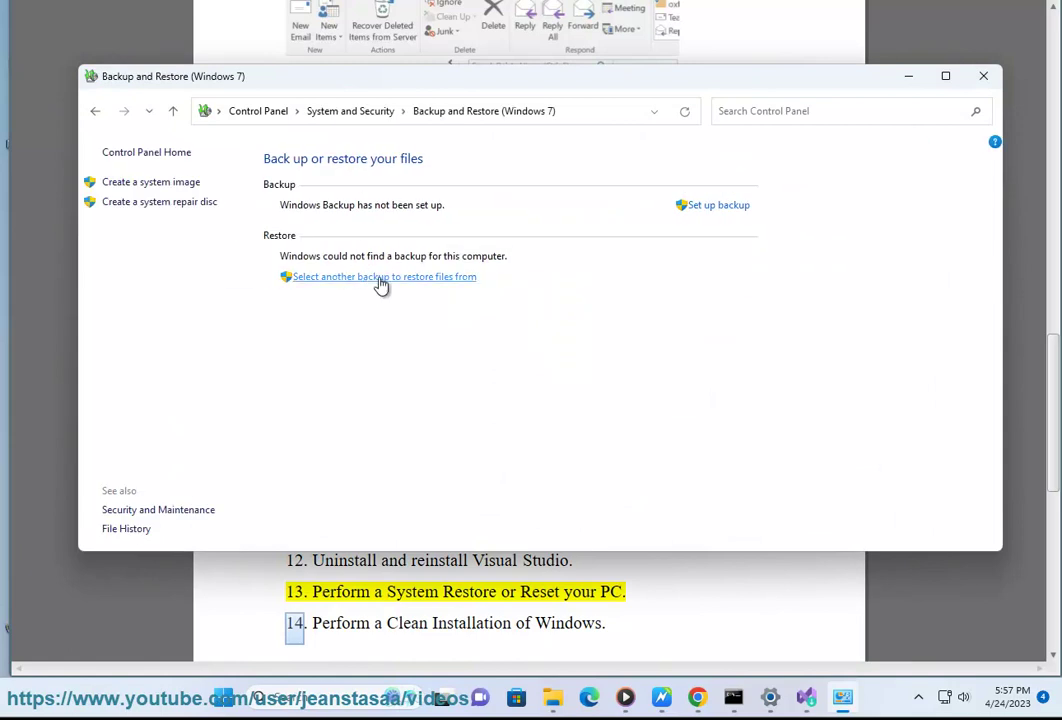
pyautogui.click(443, 284)
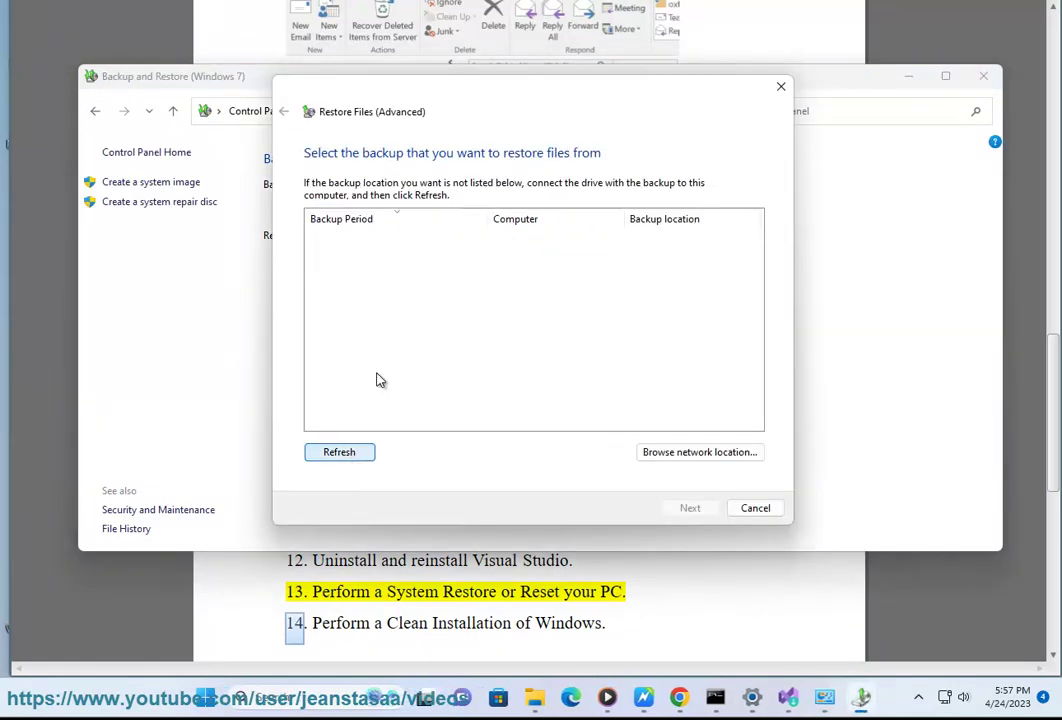
# Step: Show the network location selection for the backup to restore from, cancel it, and close Backup and Restore
pyautogui.click(697, 452)
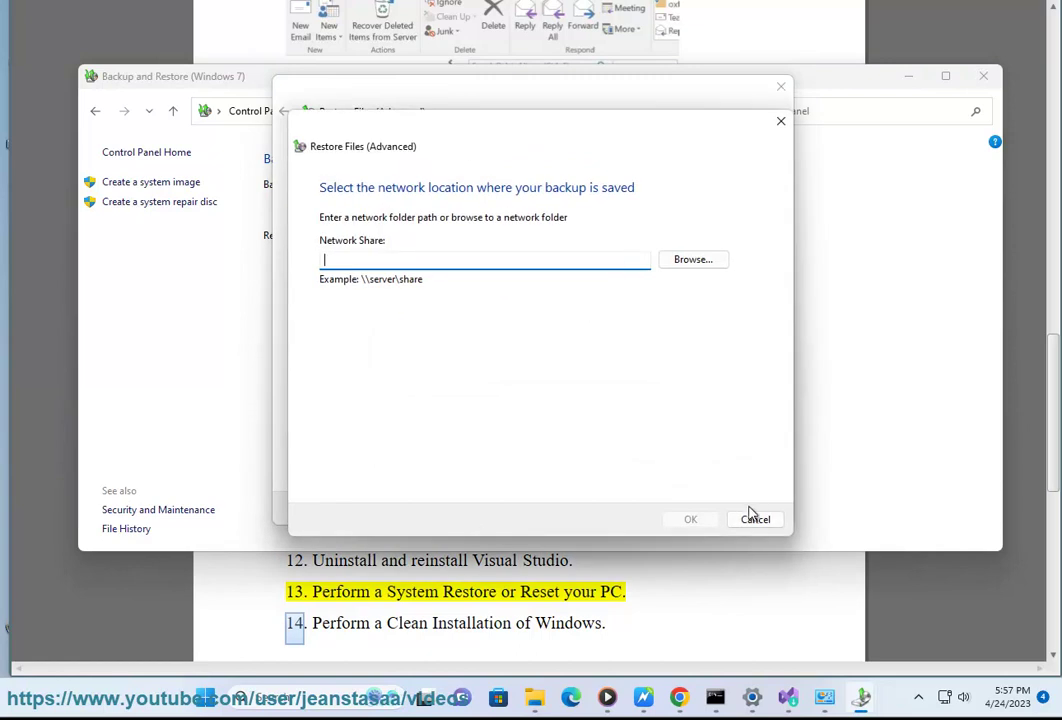
pyautogui.click(755, 519)
pyautogui.click(981, 77)
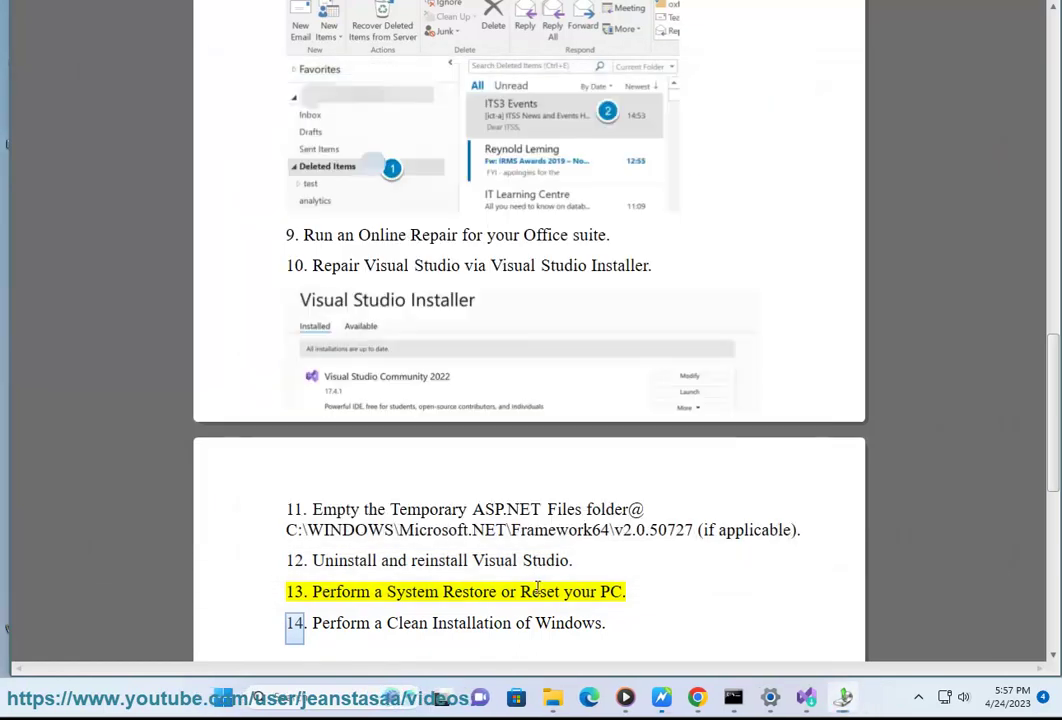
# Step: Switch to Settings, go to the system's Recovery options, and start resetting the PC with the Keep my files option
pyautogui.click(770, 697)
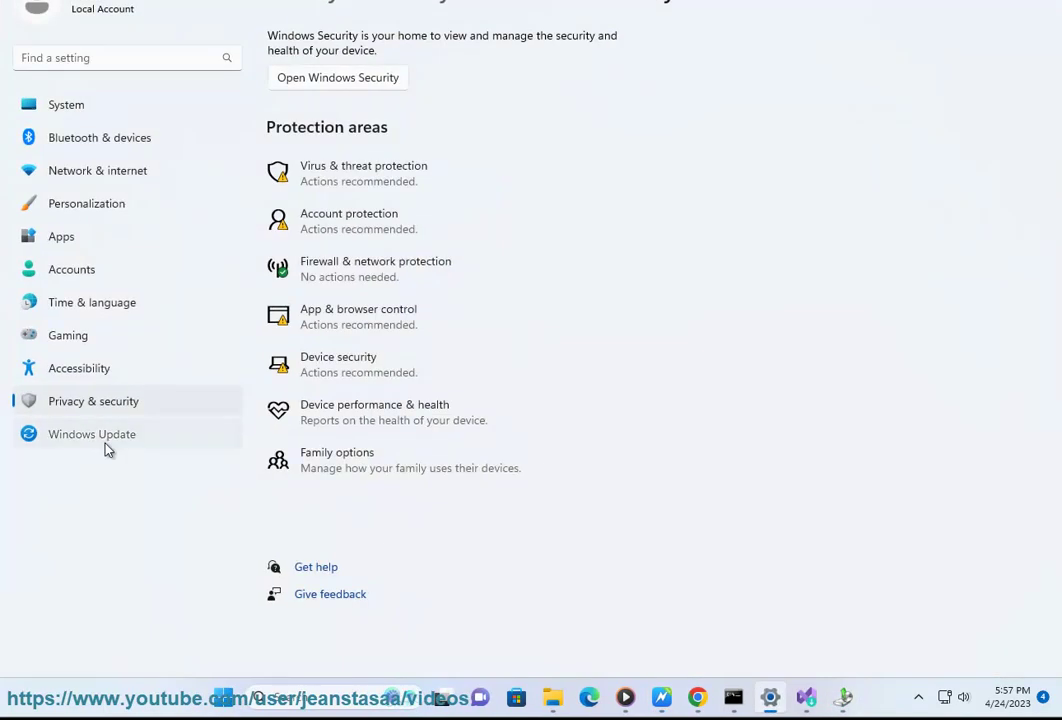
pyautogui.click(150, 432)
pyautogui.click(85, 106)
pyautogui.scroll(-5, 470, 400)
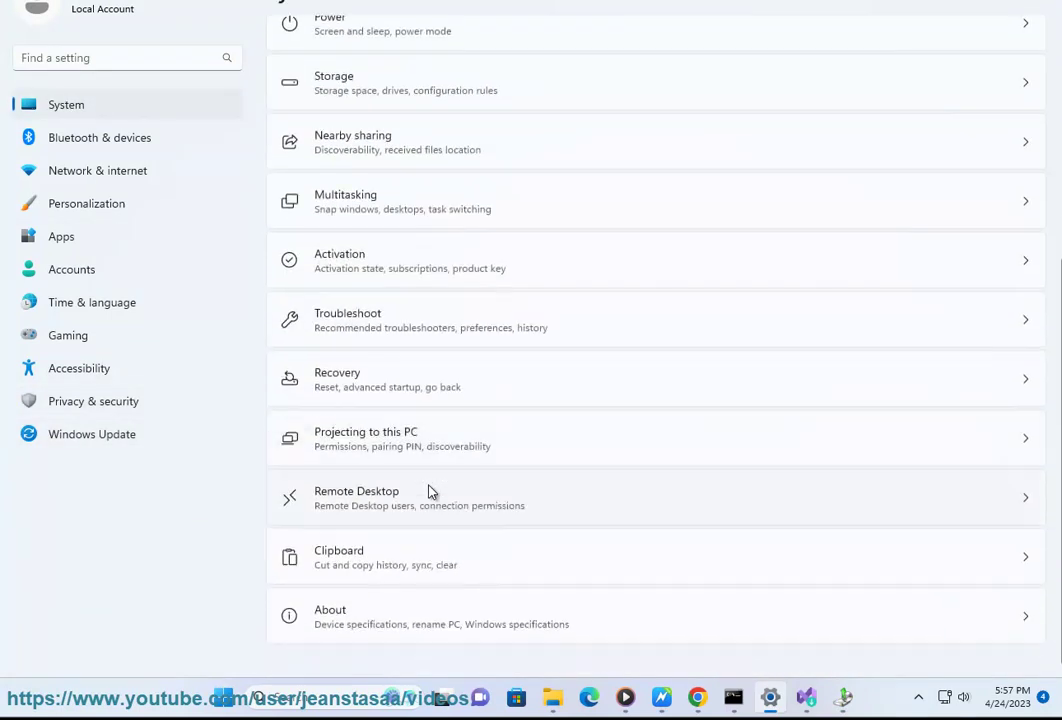
pyautogui.click(366, 394)
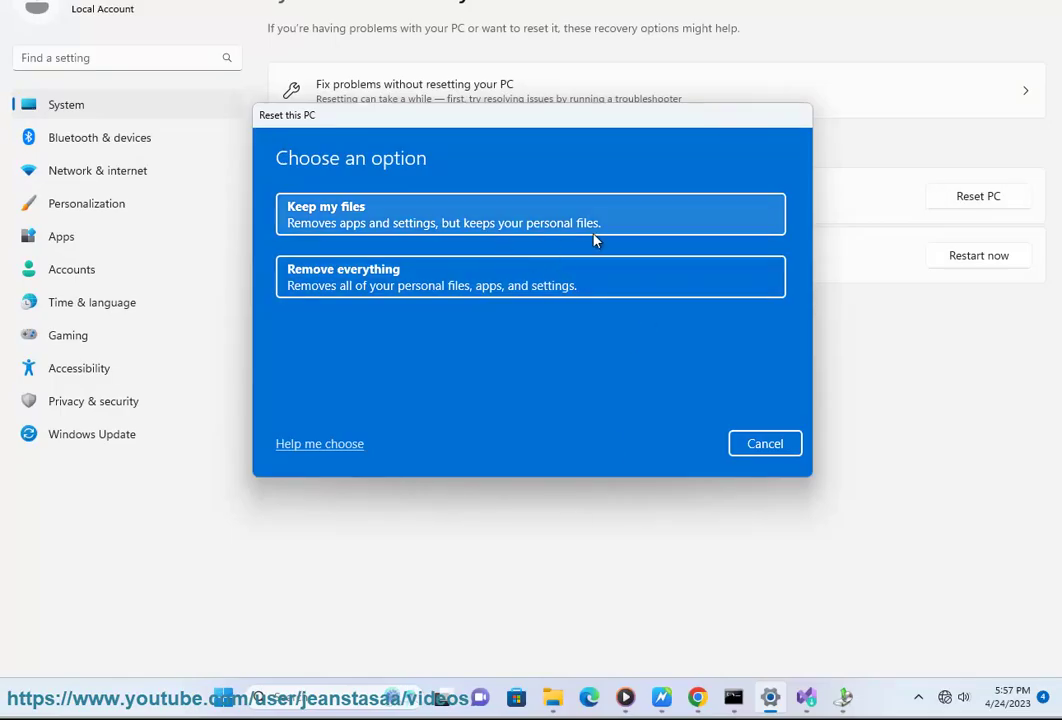
pyautogui.click(458, 223)
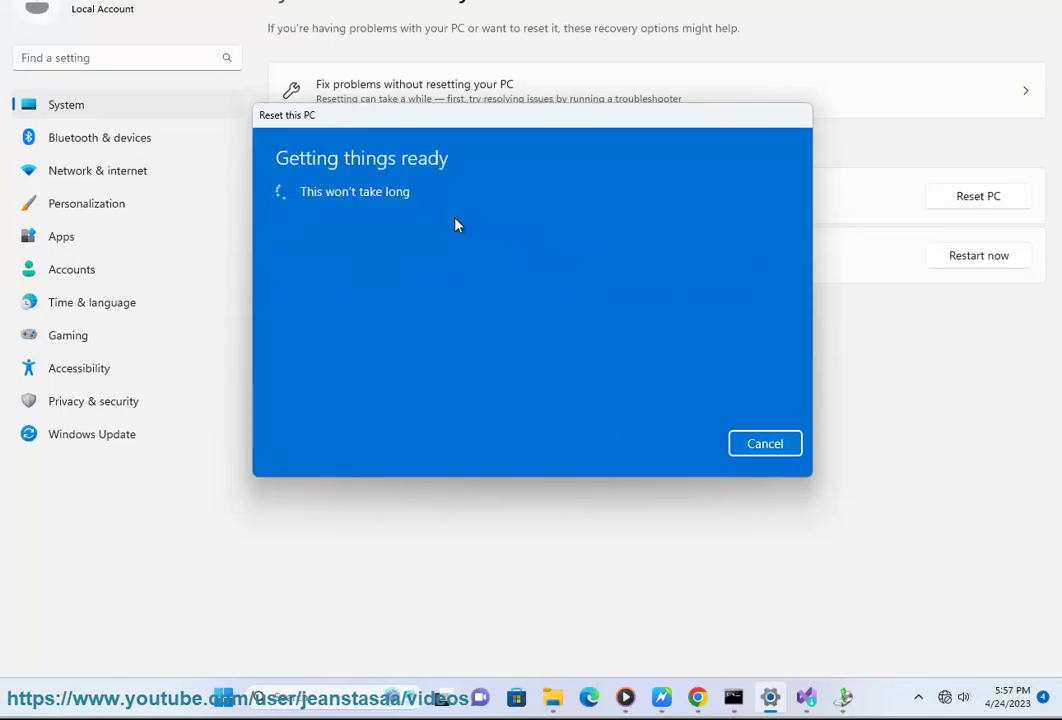